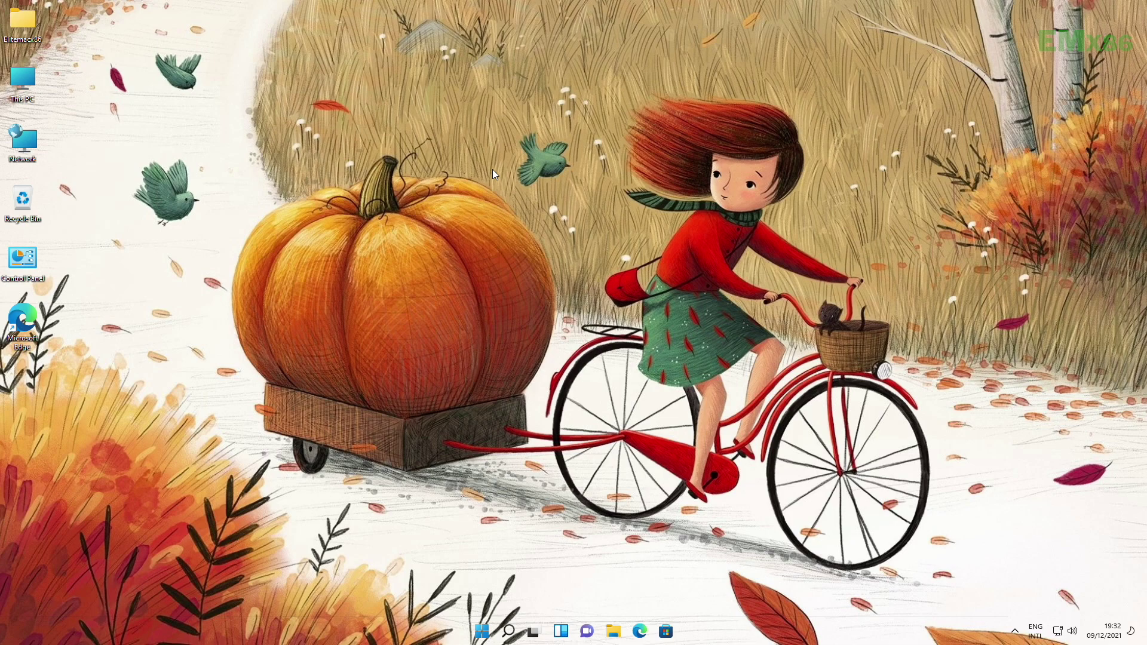
# - Shrink the C: volume by 51200 MB in Disk Management, leaving 50 GB unallocated
pyautogui.rightClick(18, 84)
pyautogui.click(46, 118)
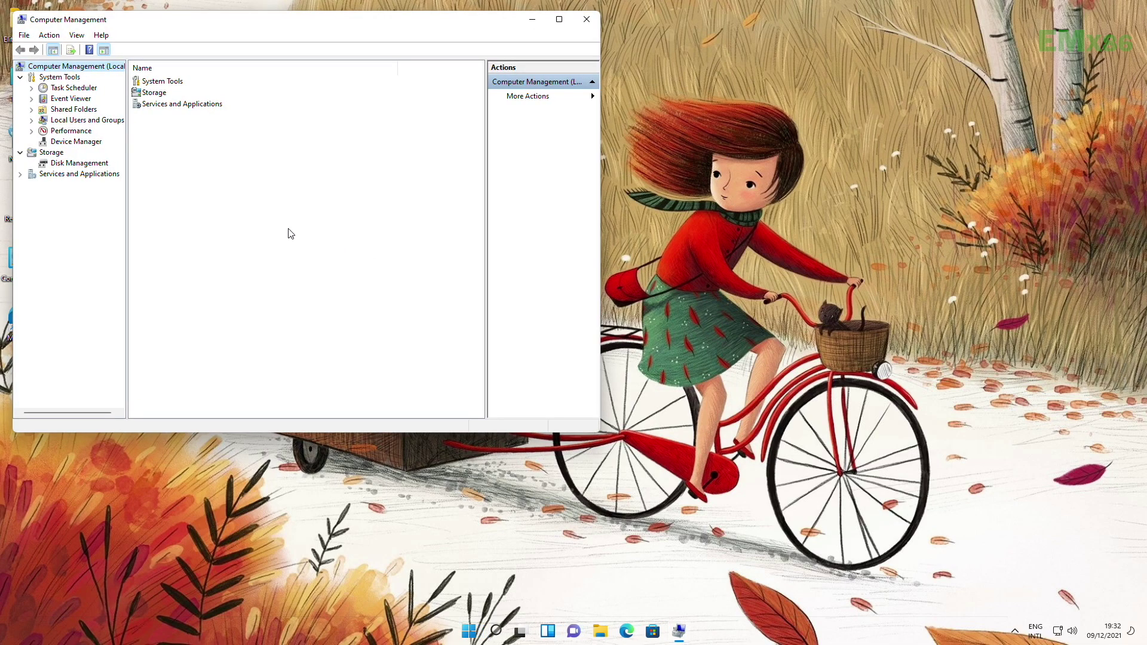
pyautogui.click(95, 166)
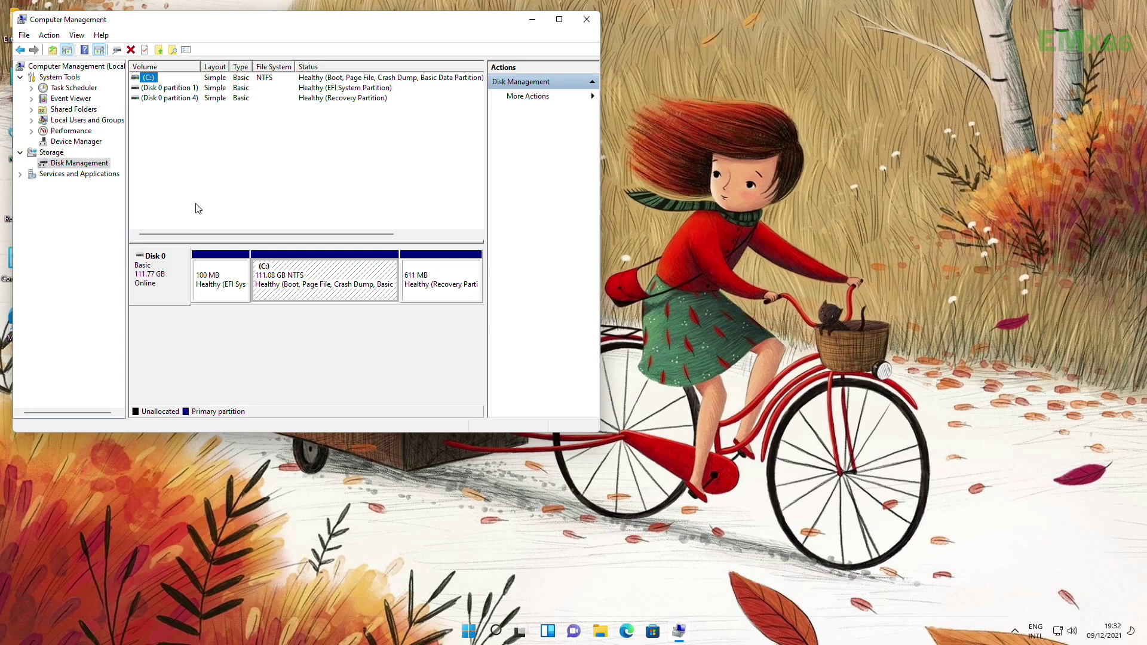
pyautogui.rightClick(312, 278)
pyautogui.click(345, 374)
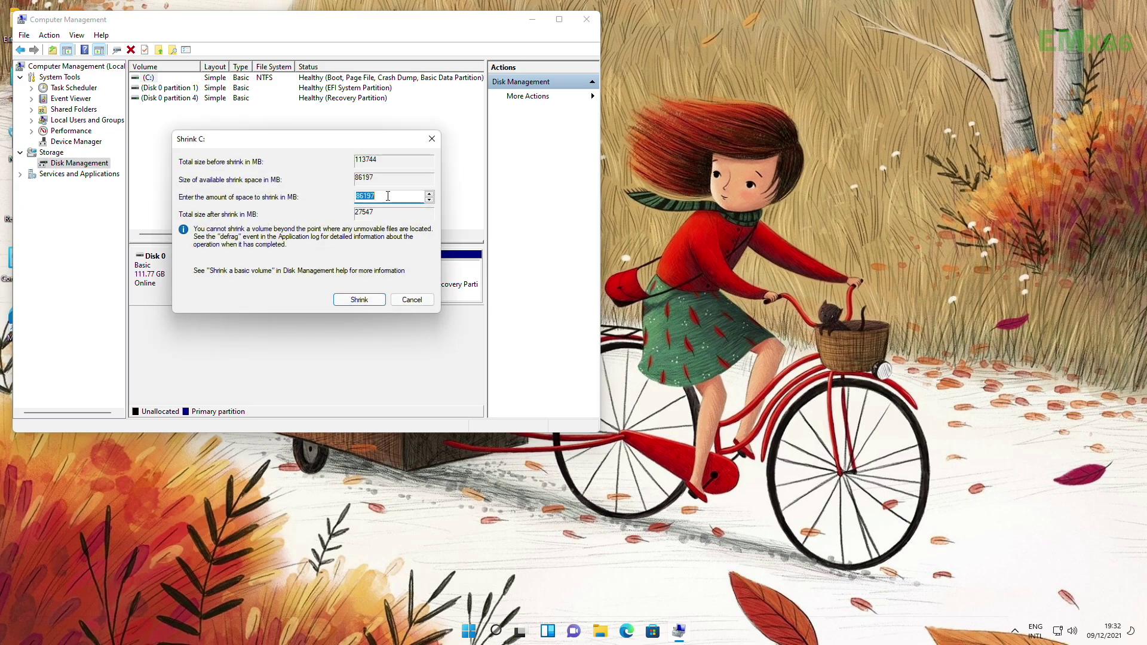
pyautogui.write('51200')
pyautogui.click(359, 299)
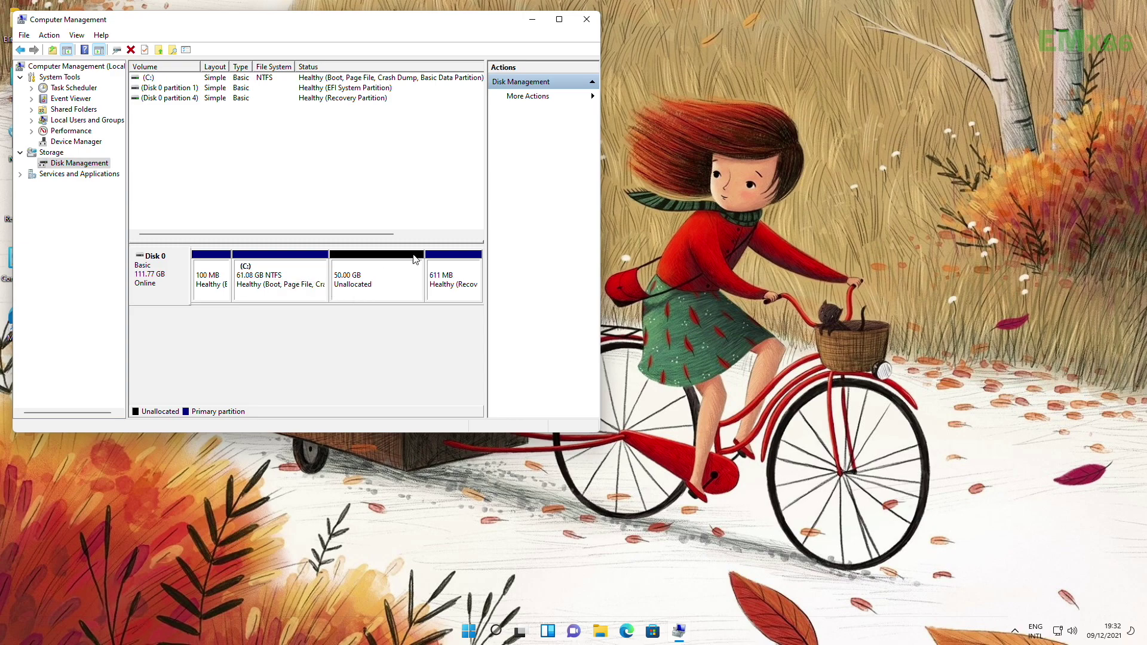
# - Create a 50 GB NTFS volume labelled Macintosh HD as drive D:, then close Computer Management
pyautogui.click(384, 282)
pyautogui.rightClick(384, 282)
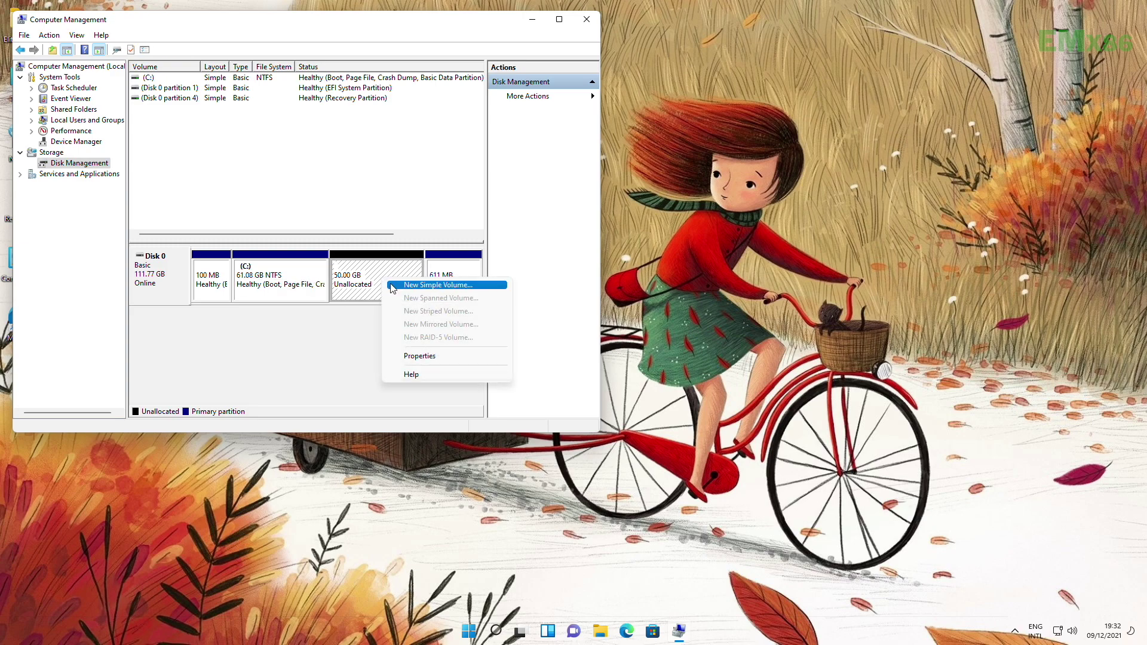
pyautogui.click(395, 288)
pyautogui.click(359, 293)
pyautogui.click(360, 293)
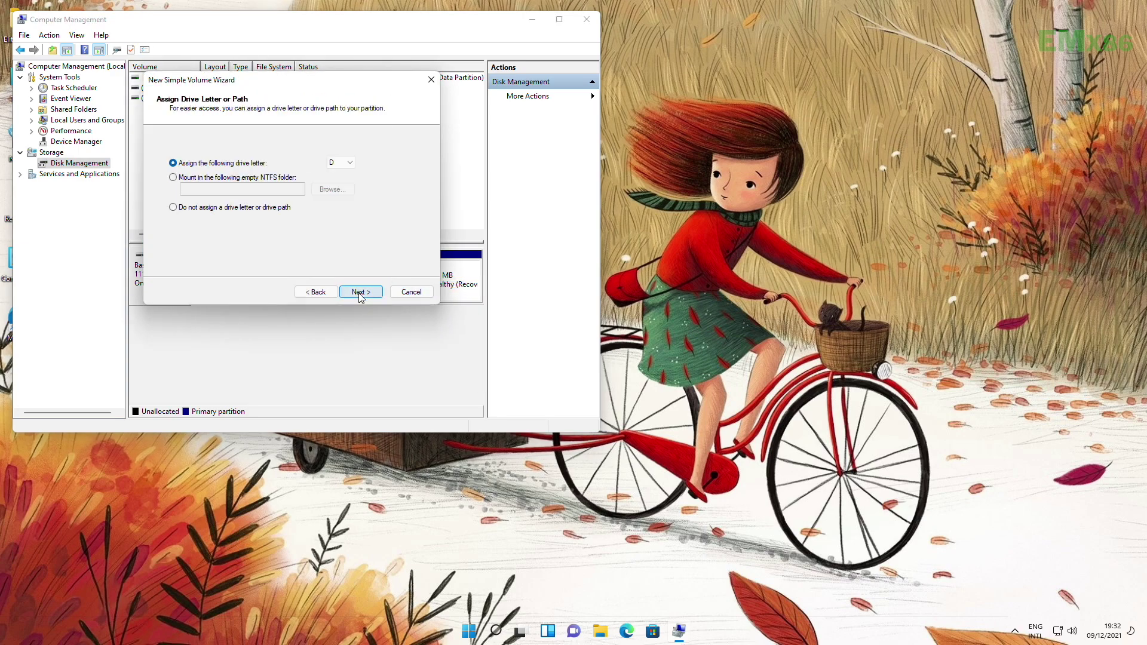
pyautogui.click(360, 293)
pyautogui.moveTo(328, 221); pyautogui.dragTo(266, 221)
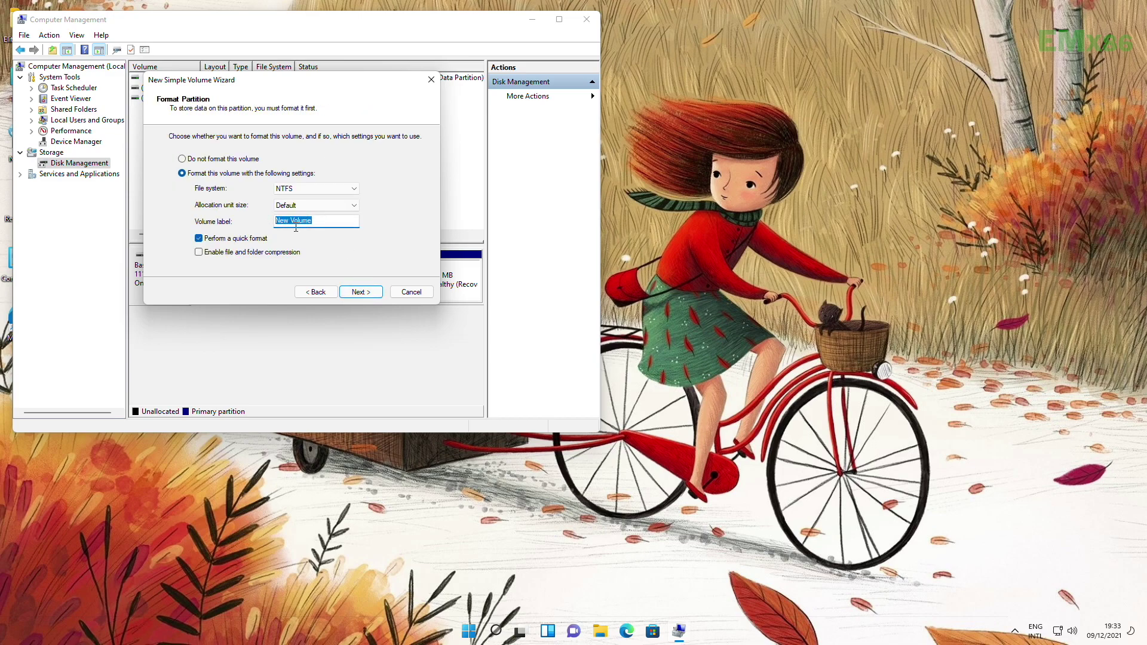
pyautogui.write('Macintosh HD')
pyautogui.click(360, 292)
pyautogui.click(360, 292)
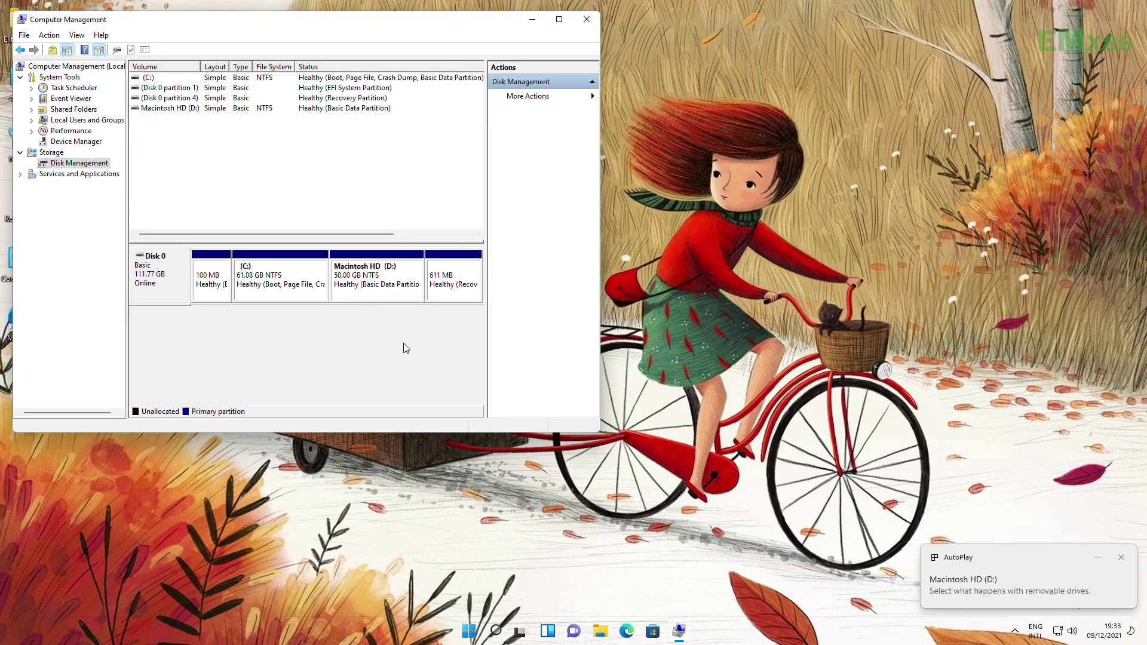
pyautogui.click(588, 16)
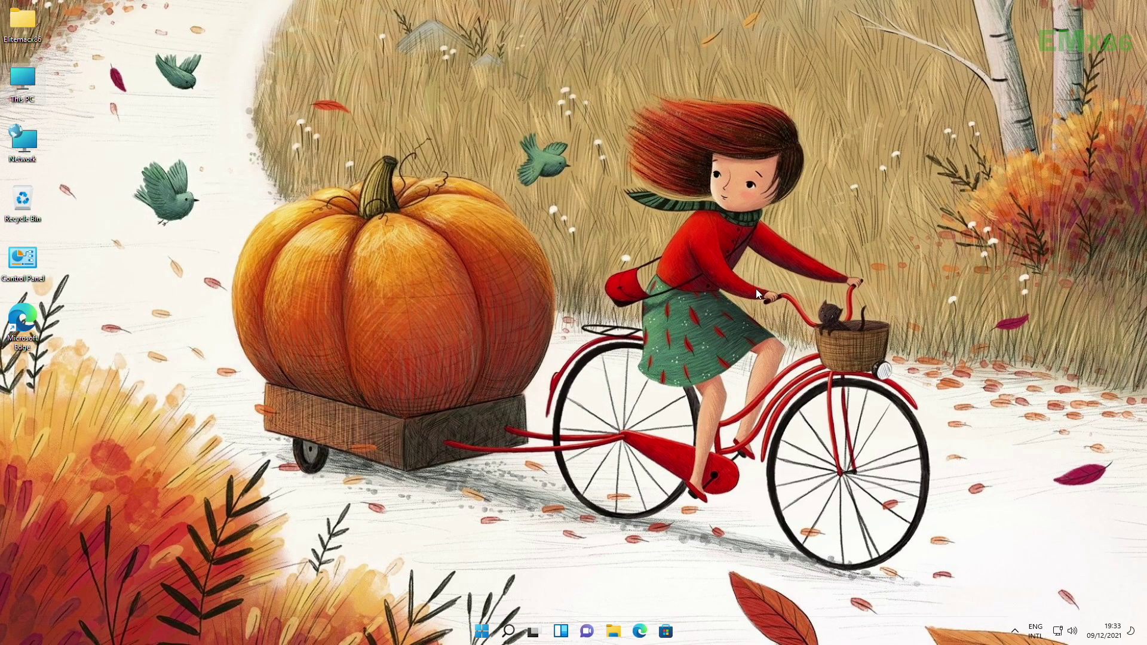
# - Restart the PC from the Windows Start menu to enter the BIOS
pyautogui.click(481, 632)
pyautogui.click(720, 590)
pyautogui.click(714, 563)
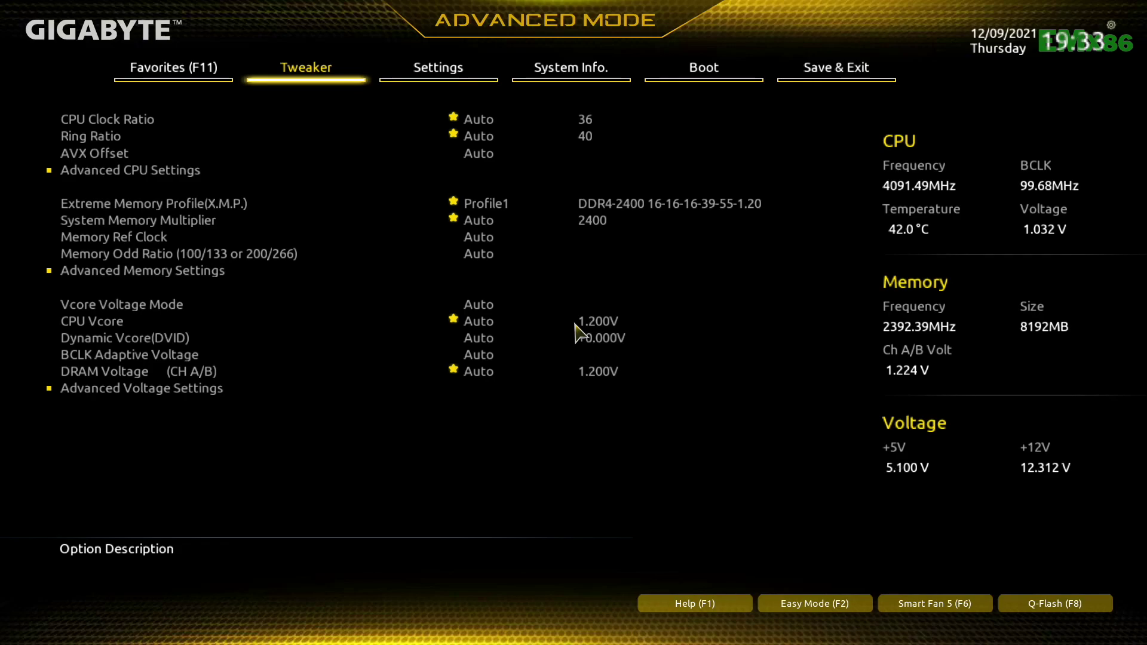
# - Set VT-d to Disabled on the BIOS Favorites page
pyautogui.press('Right')
pyautogui.press('Right')
pyautogui.press('Right')
pyautogui.press('Right')
pyautogui.press('Down')
pyautogui.press('Down')
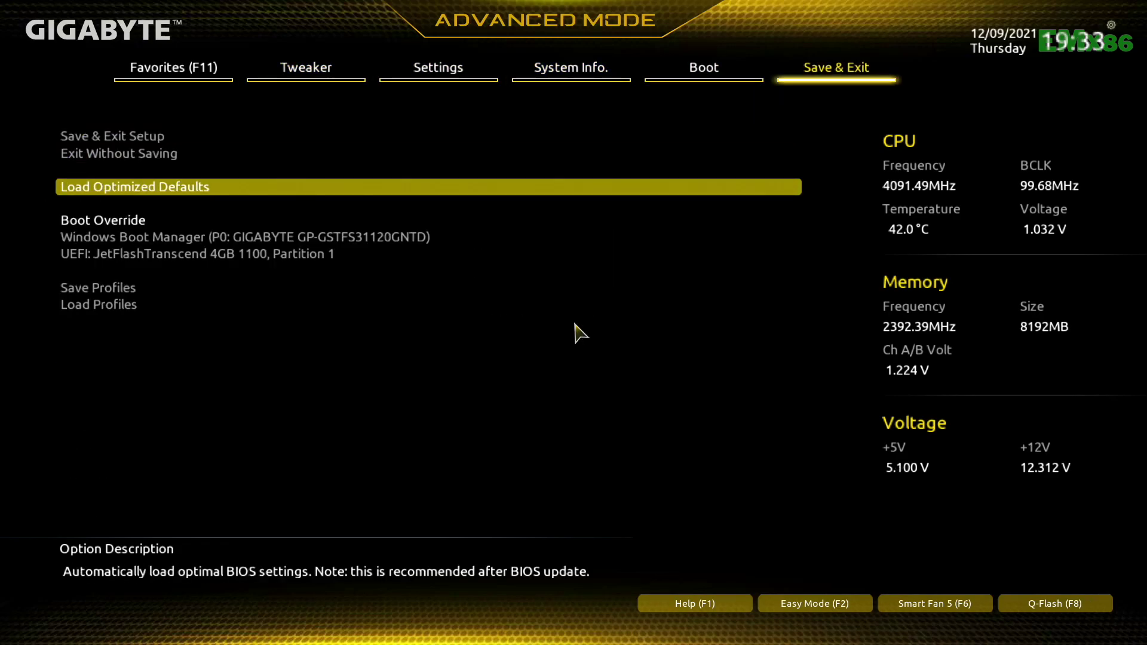
pyautogui.press('Right')
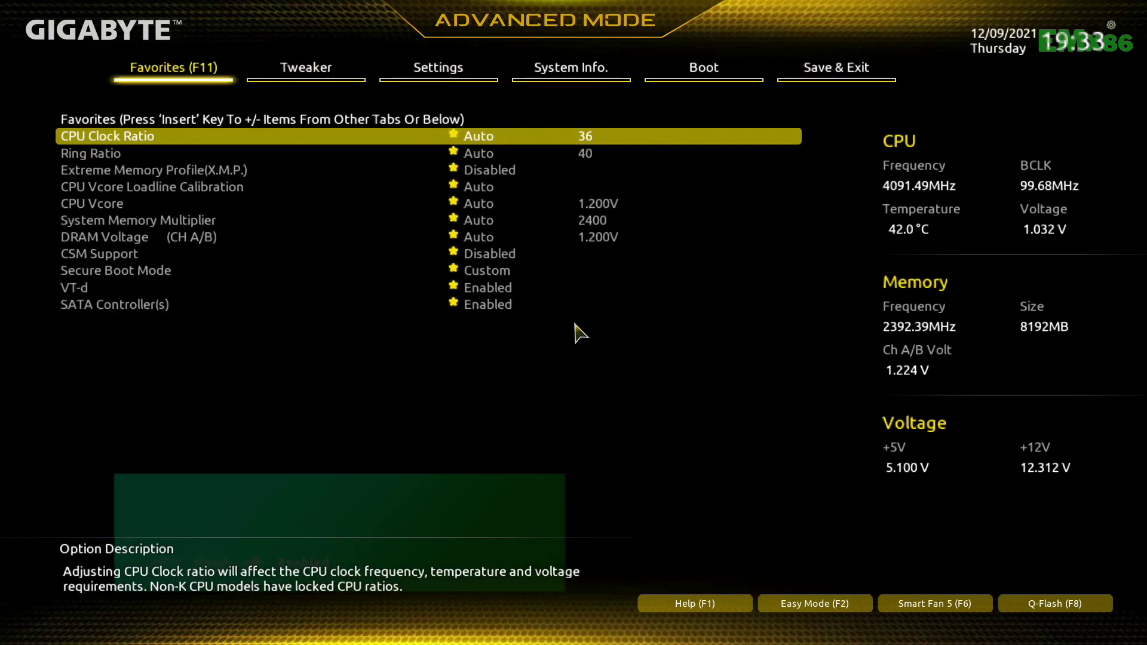
pyautogui.press('Down')
pyautogui.press('Down')
pyautogui.press('Down')
pyautogui.press('Down')
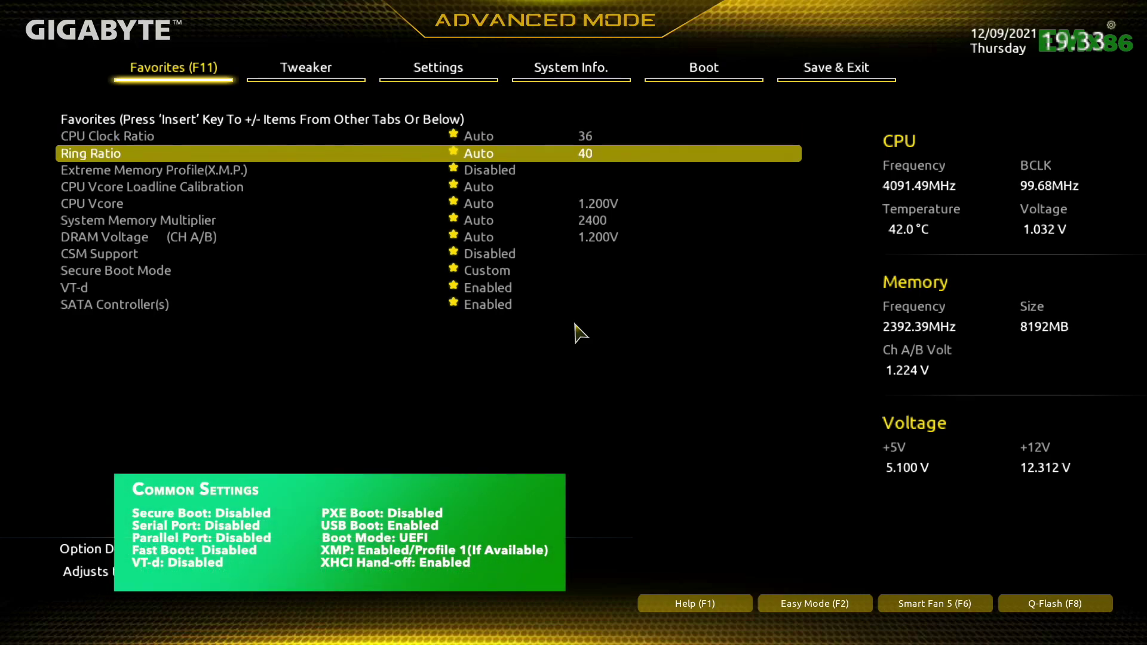
pyautogui.press('Down')
pyautogui.press('Down')
pyautogui.press('Down')
pyautogui.press('Down')
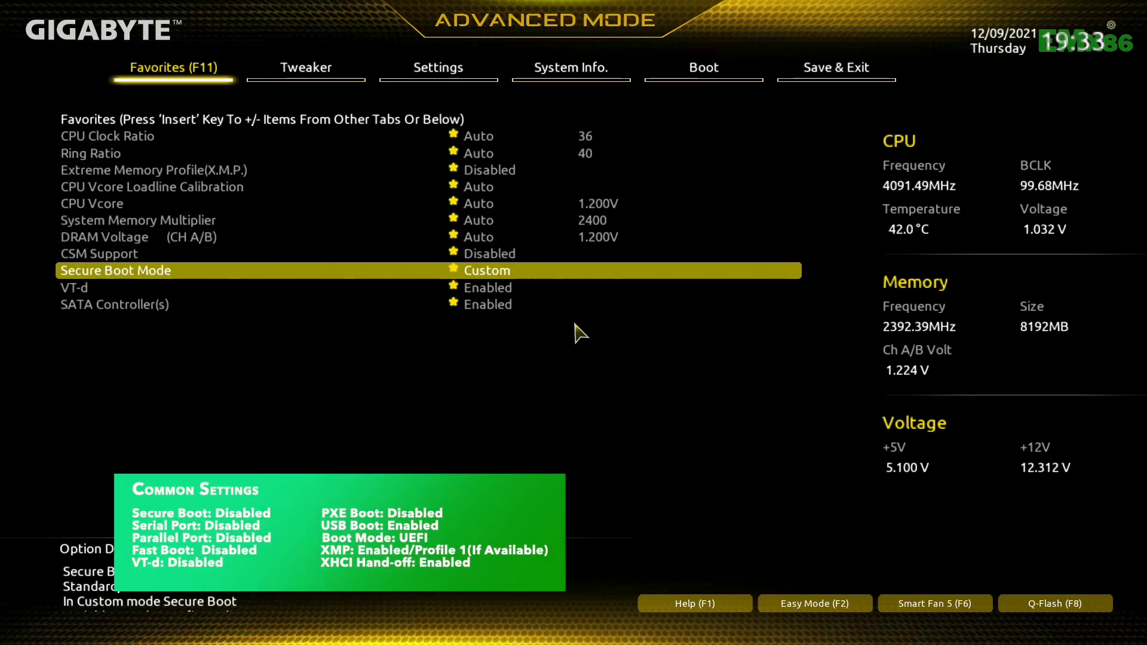
pyautogui.press('Down')
pyautogui.press('Return')
pyautogui.press('Up')
pyautogui.press('Return')
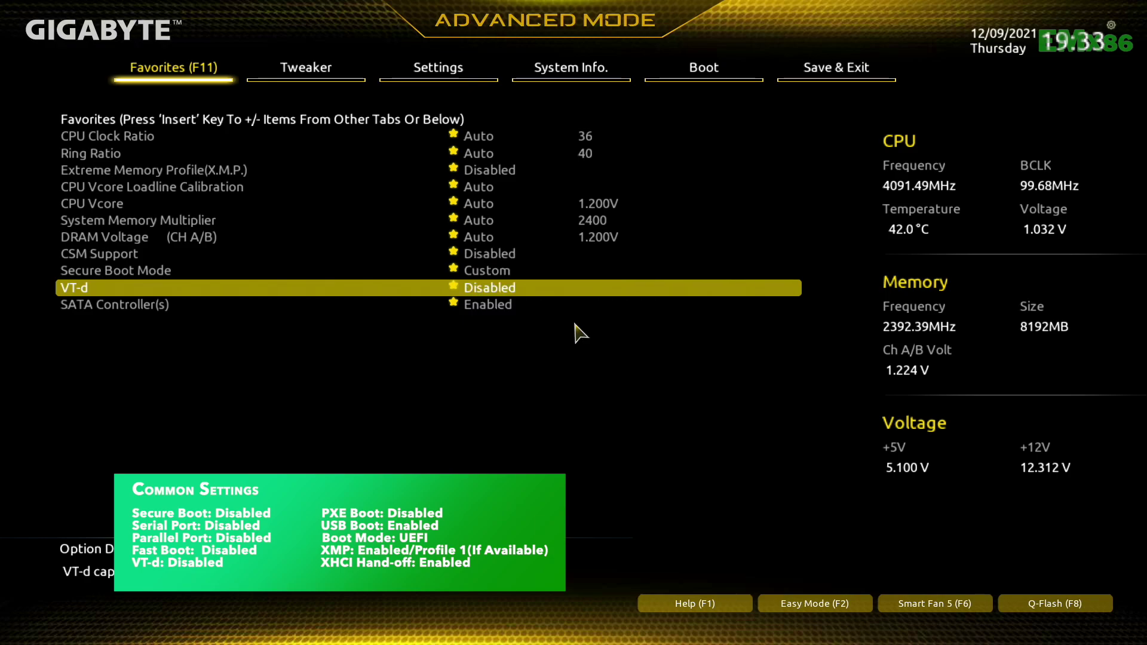
# - Set Extreme Memory Profile (X.M.P.) to Profile1 on the Tweaker page
pyautogui.press('Right')
pyautogui.press('Down')
pyautogui.press('Down')
pyautogui.press('Down')
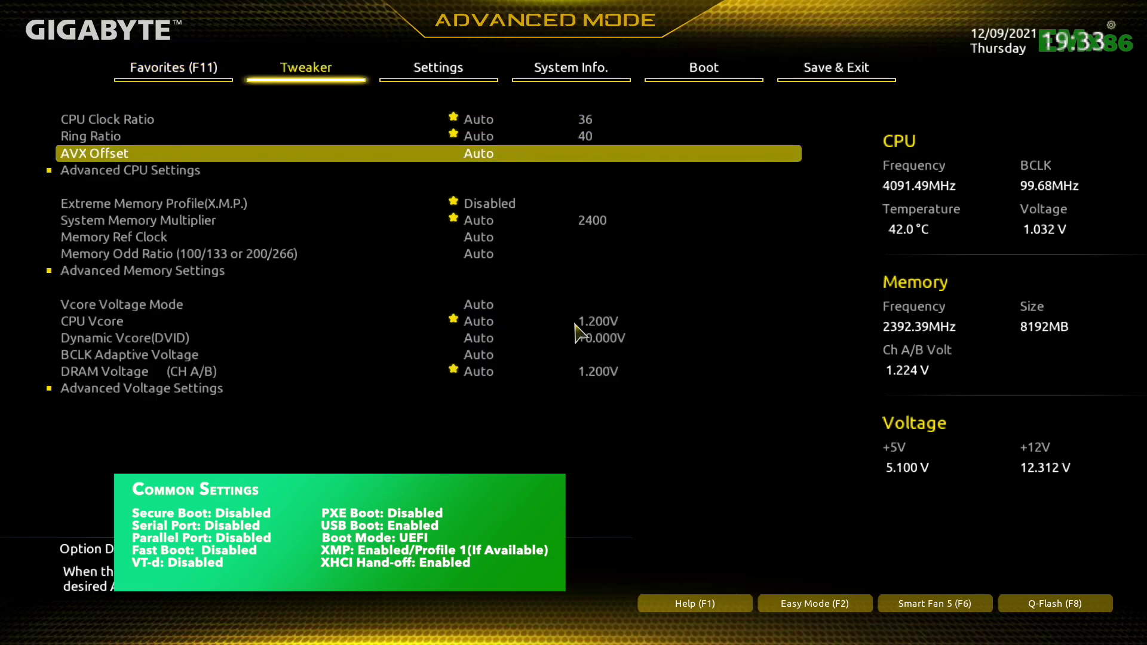
pyautogui.press('Down')
pyautogui.press('Return')
pyautogui.press('Down')
pyautogui.press('Return')
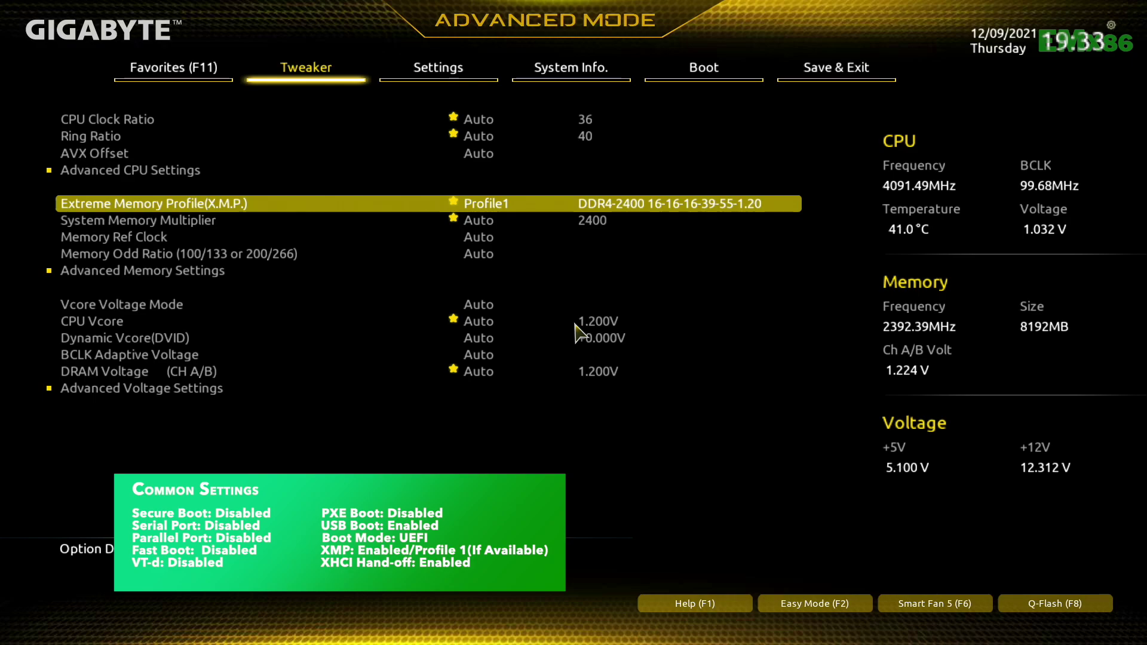
# - Disable the Serial Port under Settings > IO Ports > Super IO Configuration
pyautogui.press('Right')
pyautogui.press('Down')
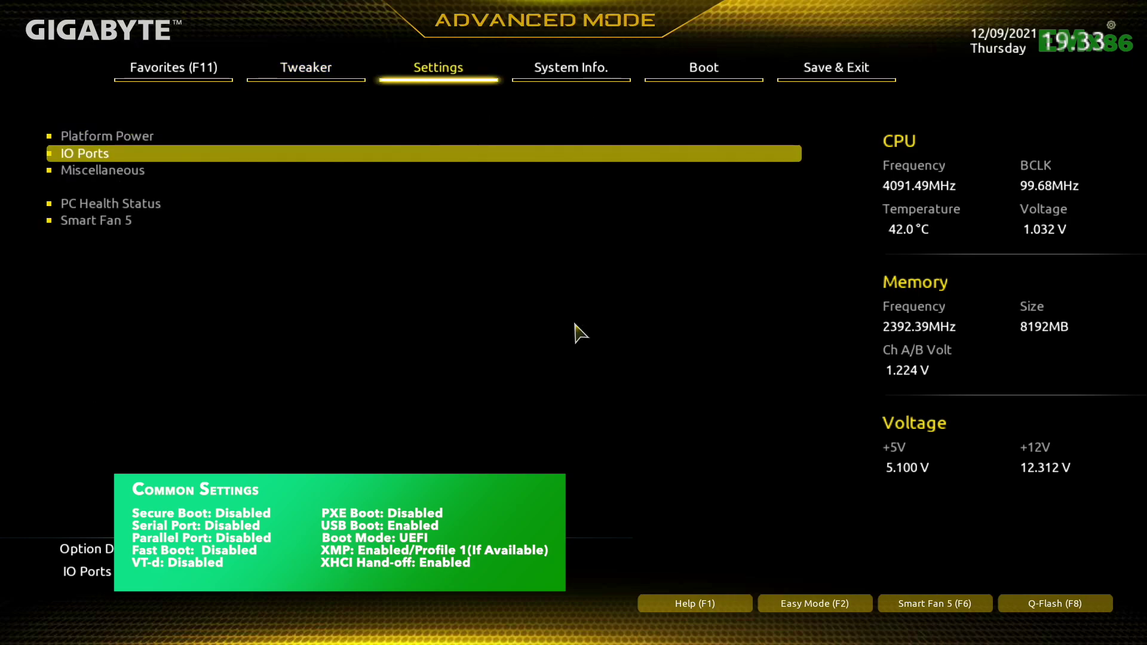
pyautogui.press('Return')
pyautogui.press('Down')
pyautogui.press('Down')
pyautogui.press('Down')
pyautogui.press('Down')
pyautogui.press('Down')
pyautogui.press('Down')
pyautogui.press('Return')
pyautogui.press('Return')
pyautogui.press('Up')
pyautogui.press('Return')
pyautogui.press('Escape')
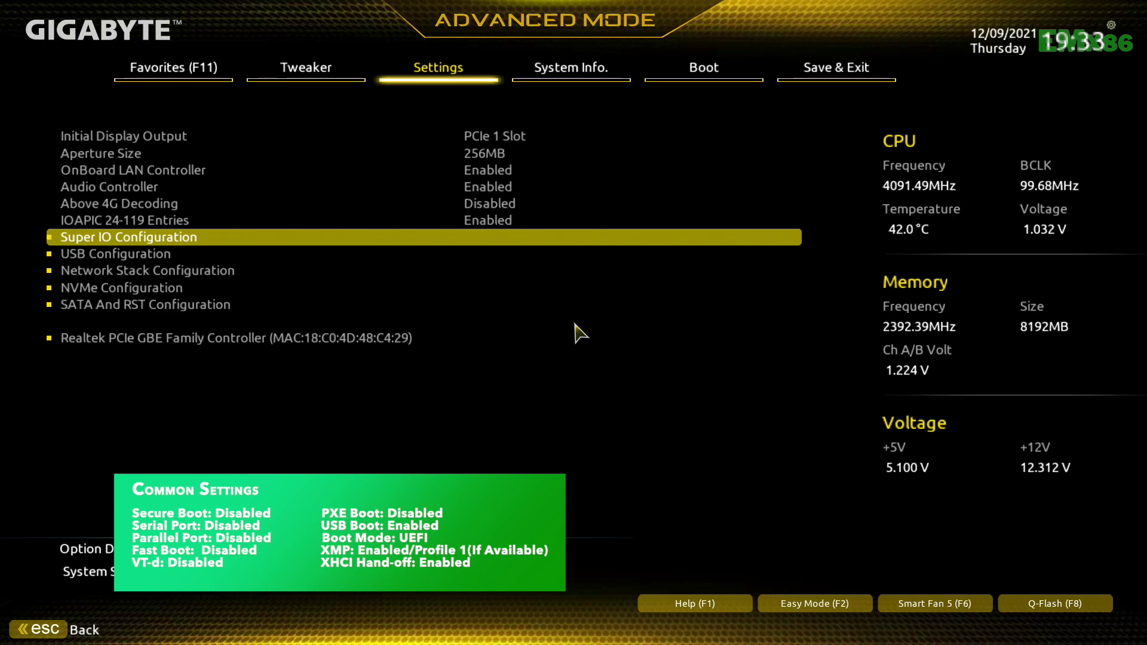
# - Set Windows 10 Features to Other OS on the Boot page
pyautogui.press('Right')
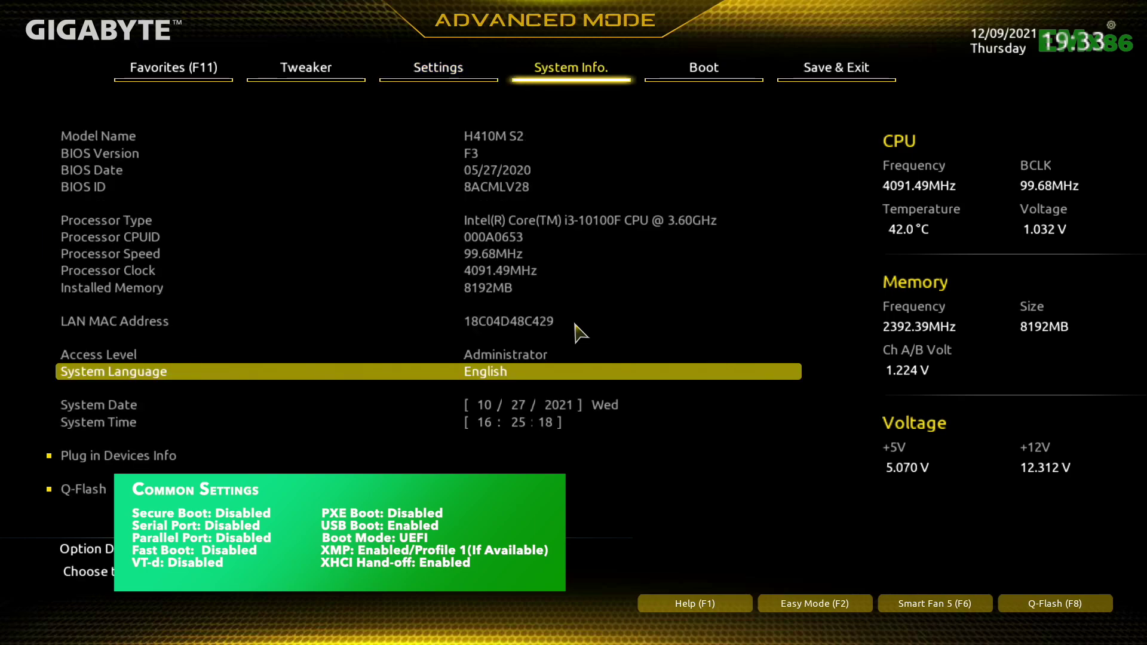
pyautogui.press('Right')
pyautogui.press('Down')
pyautogui.press('Down')
pyautogui.press('Down')
pyautogui.press('Down')
pyautogui.press('Down')
pyautogui.press('Down')
pyautogui.press('Down')
pyautogui.press('Return')
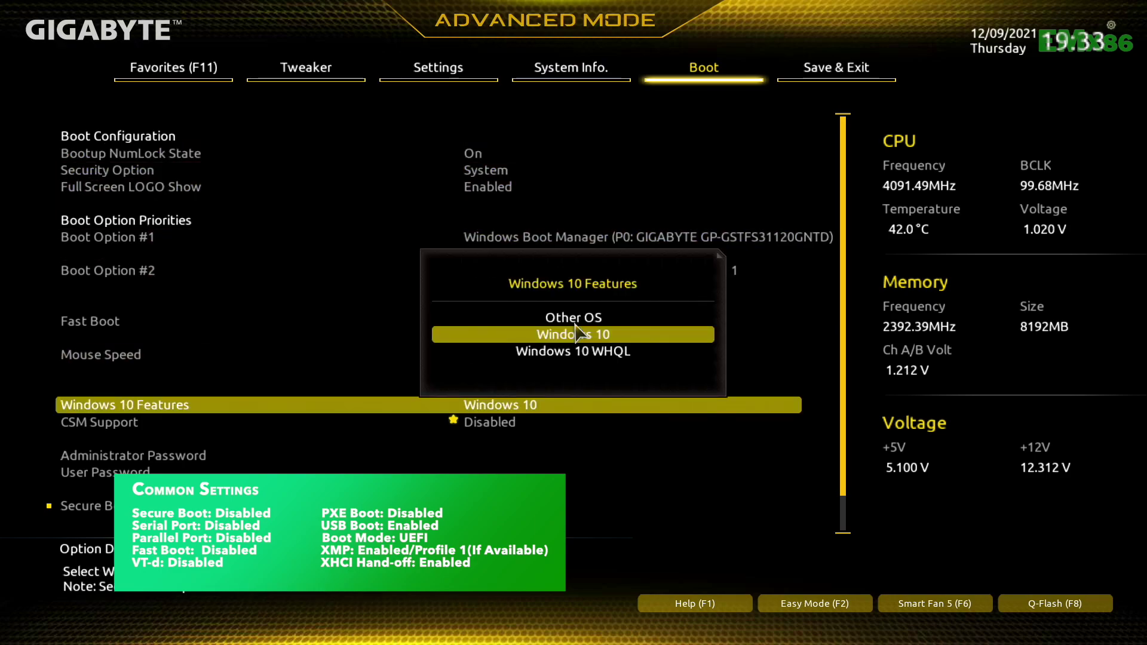
pyautogui.press('Down')
pyautogui.press('Down')
pyautogui.press('Return')
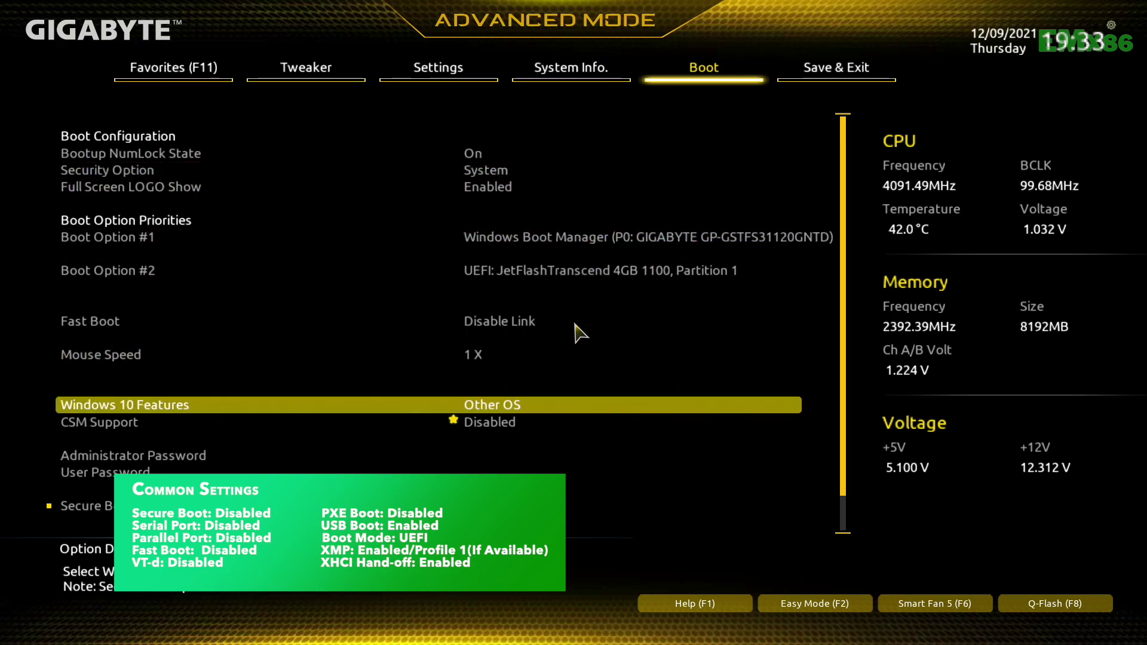
# - Save the BIOS configuration and restart with Save & Exit Setup
pyautogui.press('Right')
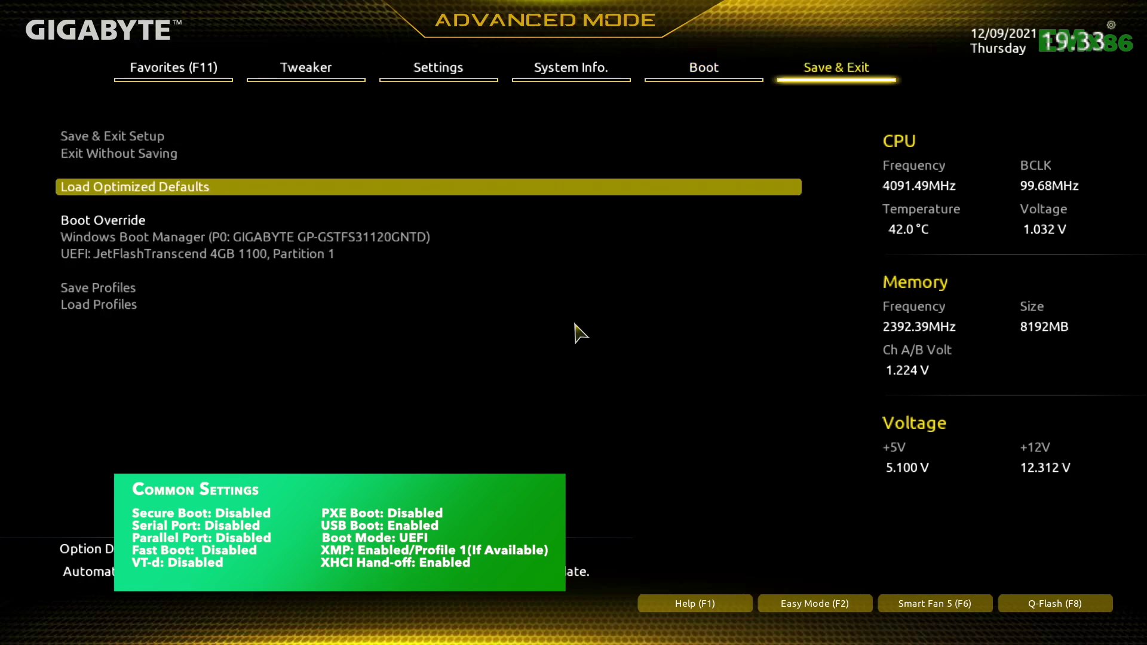
pyautogui.press('Up')
pyautogui.press('Up')
pyautogui.press('Return')
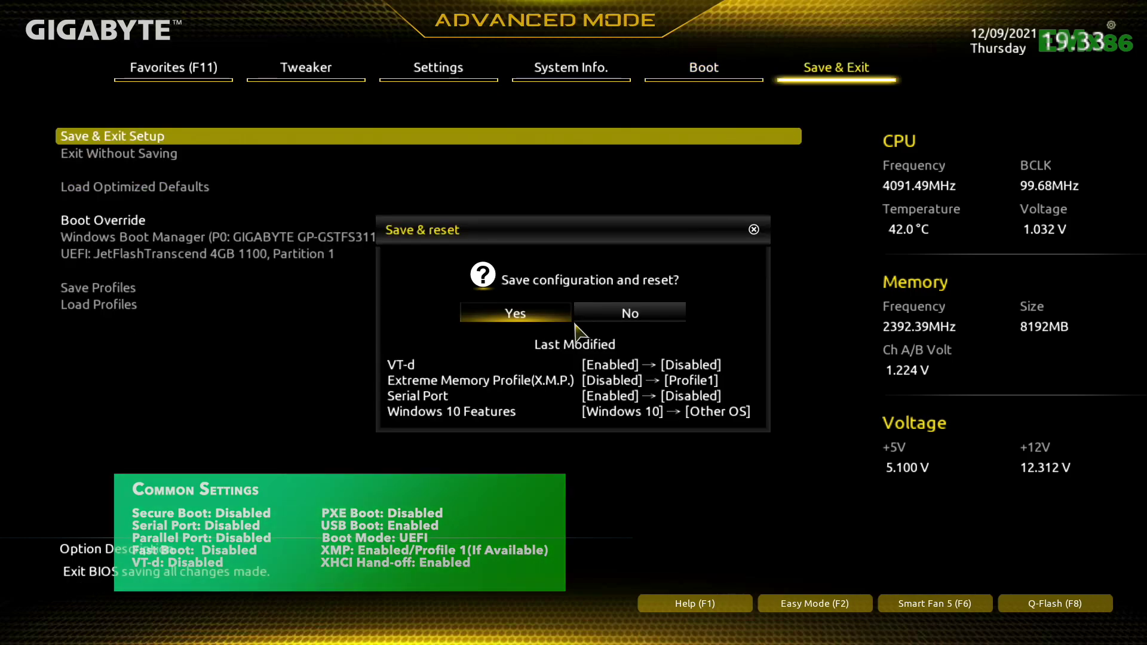
pyautogui.press('Return')
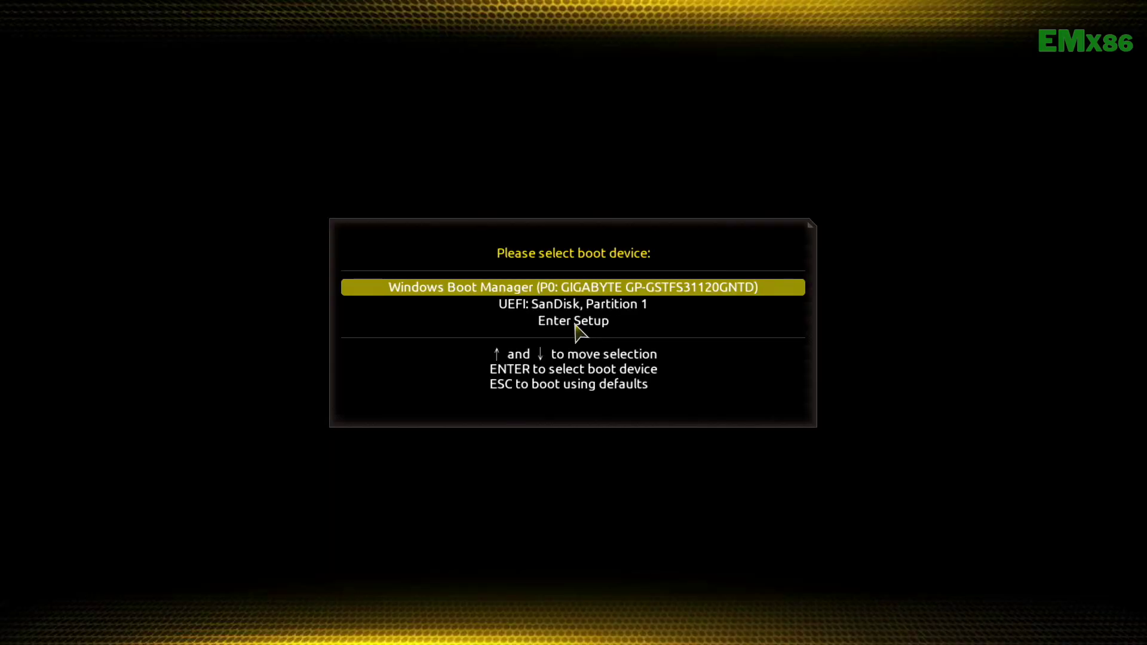
# - Boot from the SanDisk USB drive and start Install macOS Monterey in OpenCore
pyautogui.press('Down')
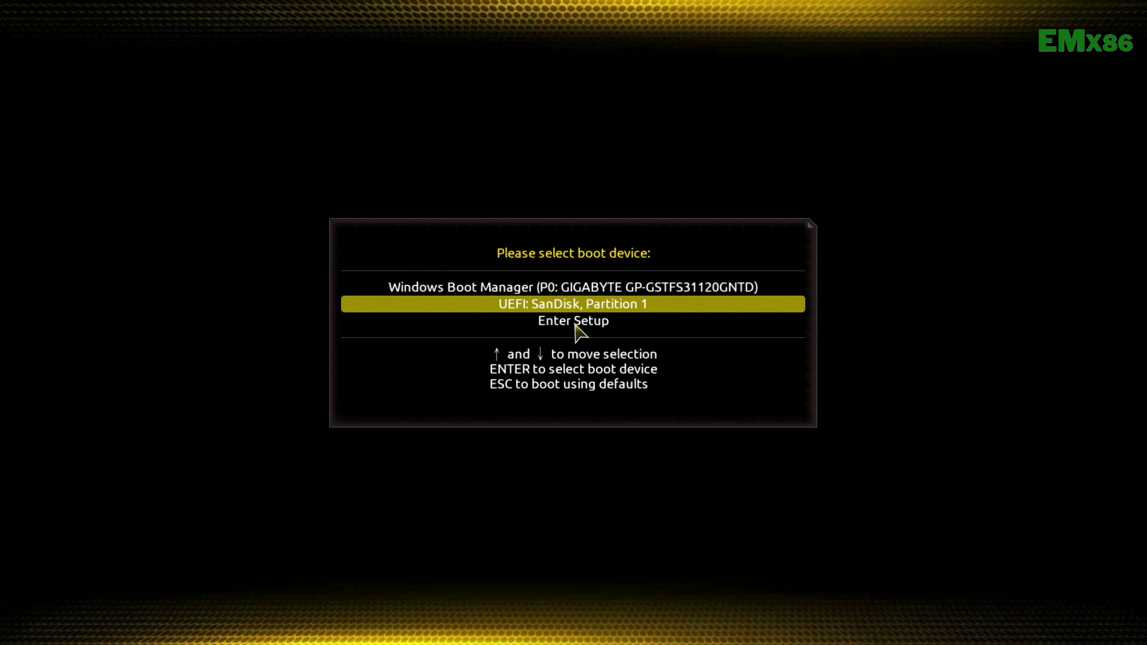
pyautogui.press('Return')
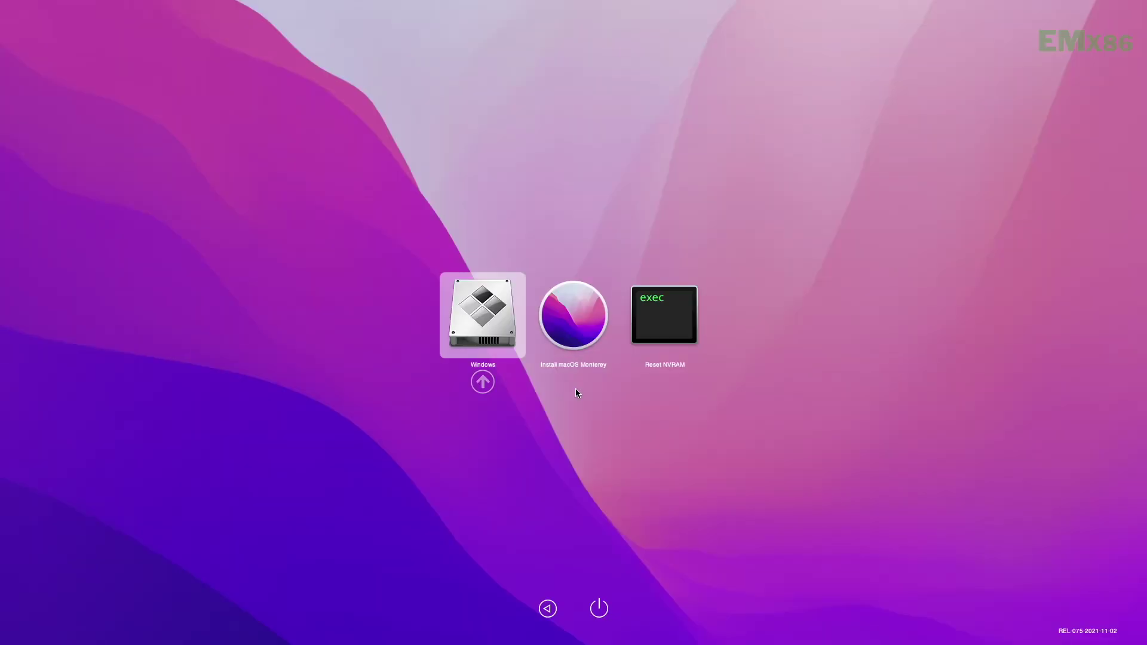
pyautogui.press('Right')
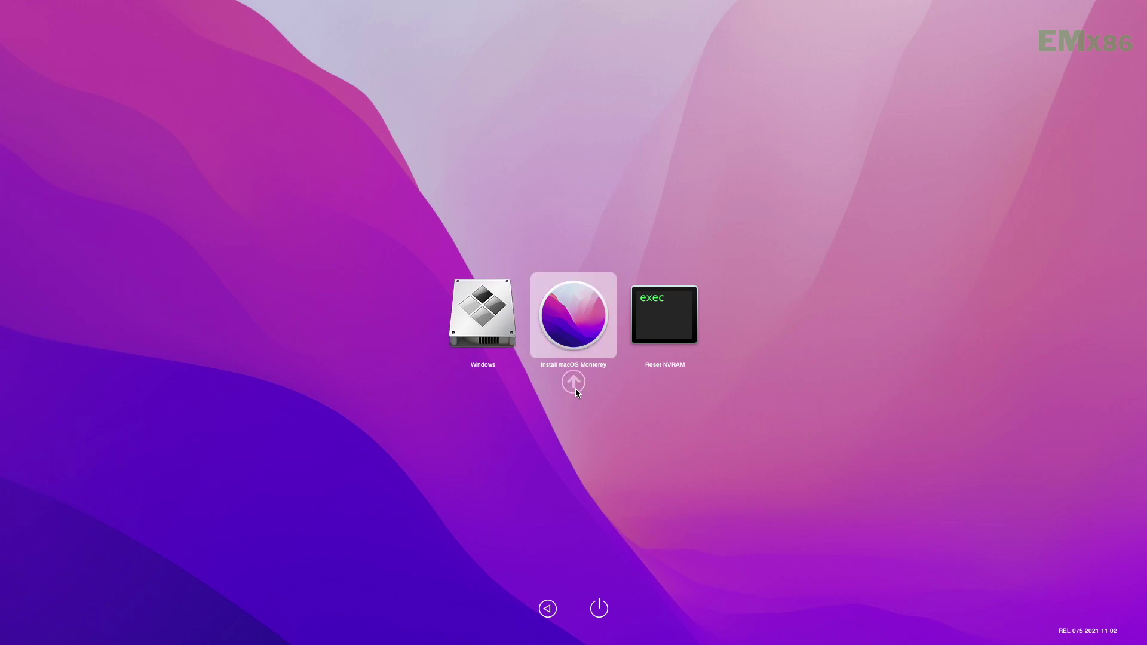
pyautogui.press('Return')
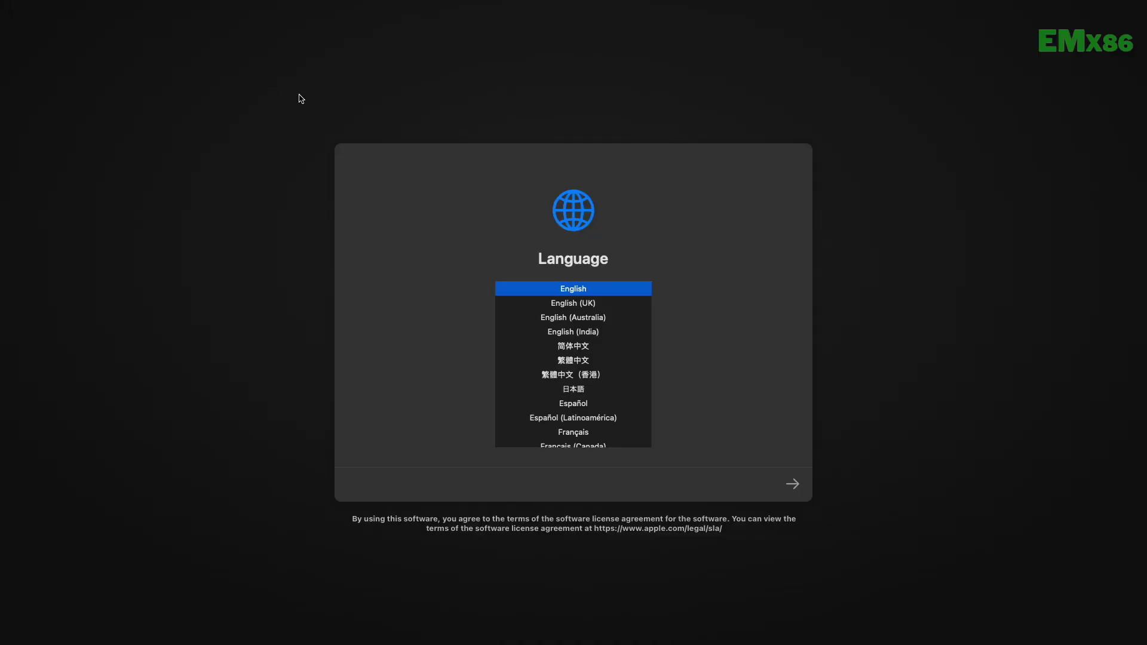
# - Keep English as the language and select Disk Utility from the recovery options
pyautogui.click(792, 484)
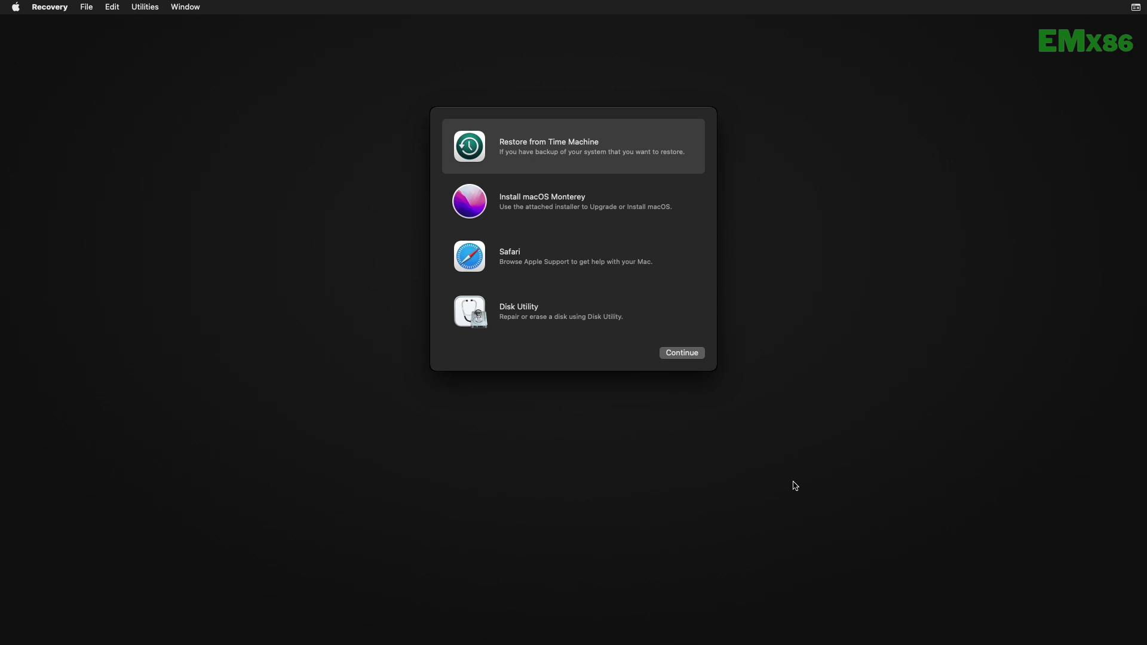
pyautogui.click(602, 325)
# - Show all devices in Disk Utility and erase the Macintosh HD partition as APFS
pyautogui.click(663, 354)
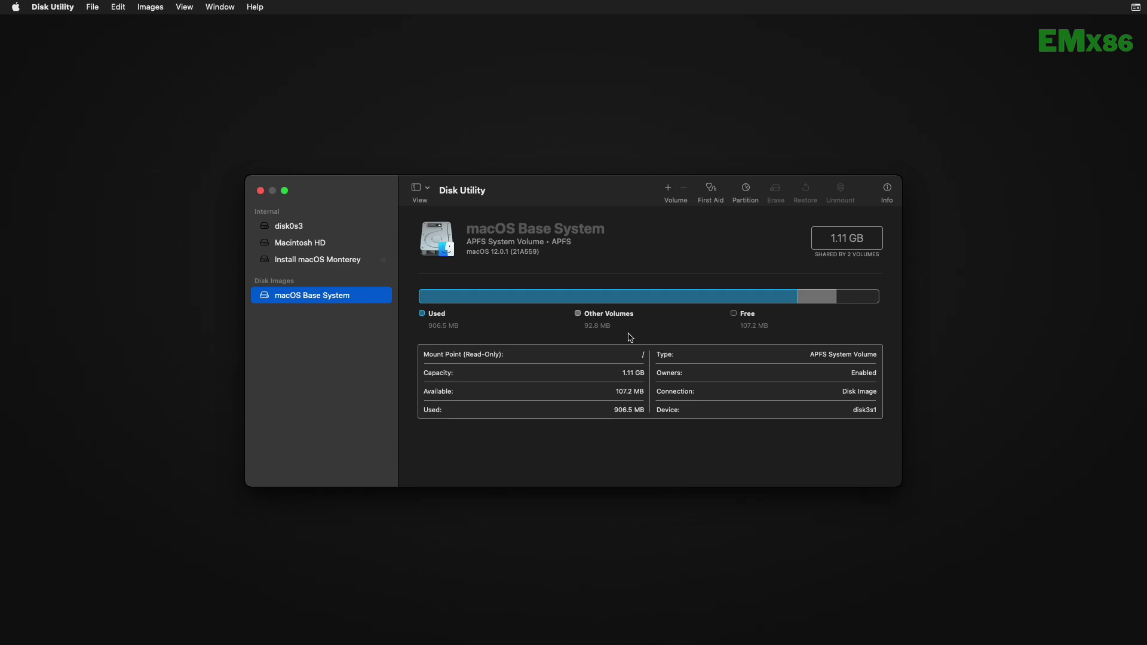
pyautogui.click(426, 189)
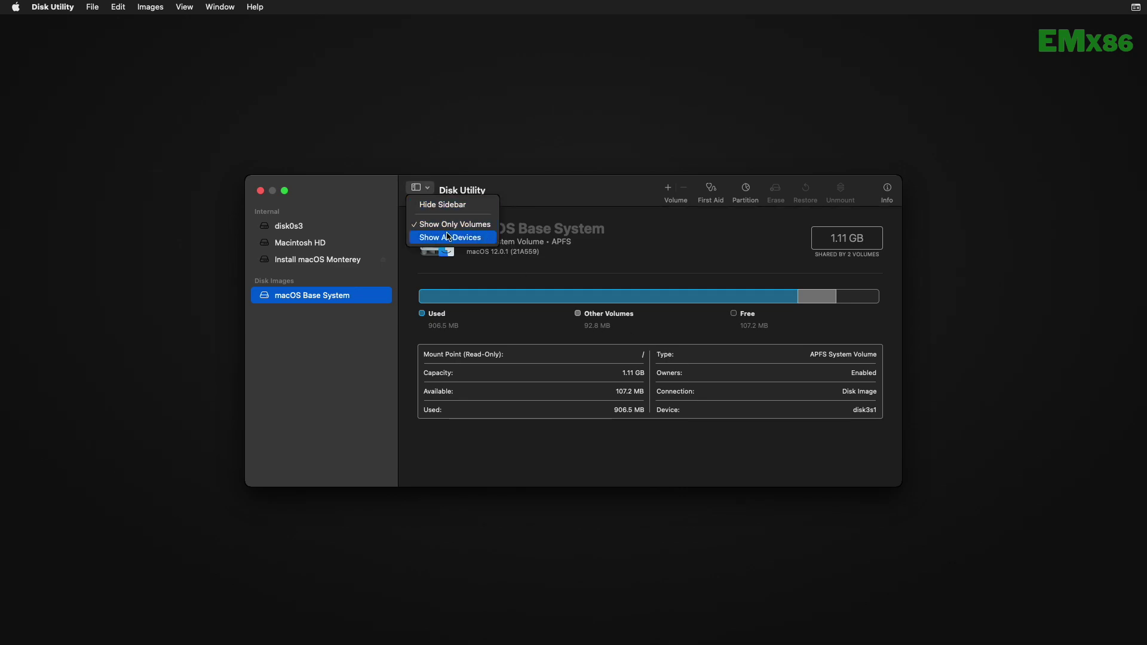
pyautogui.click(449, 237)
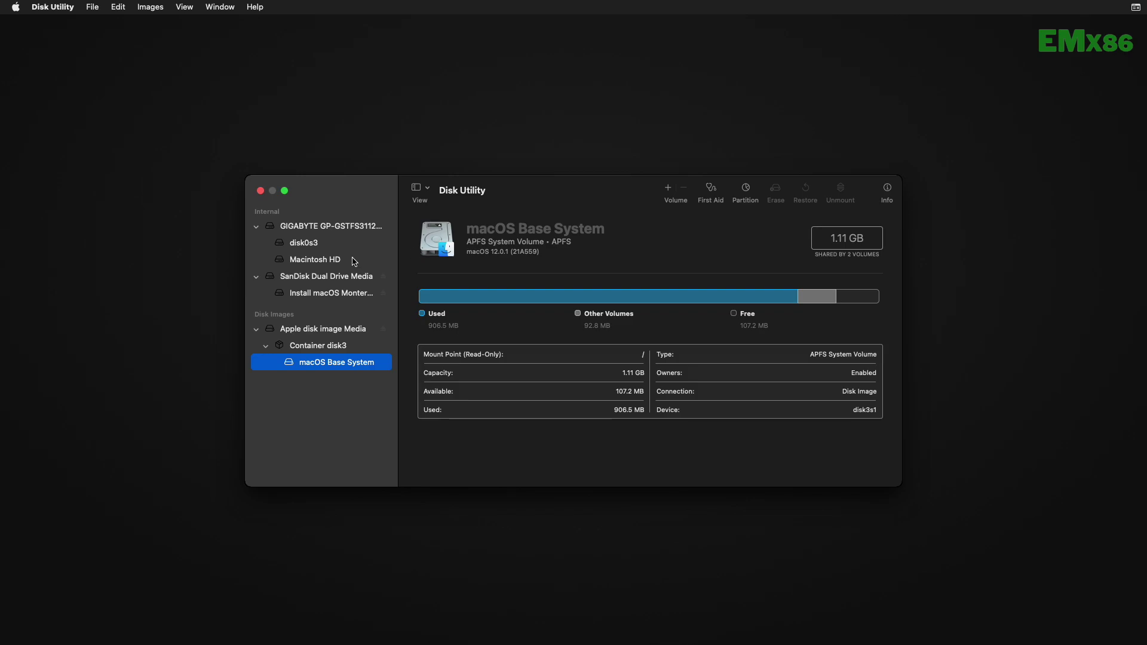
pyautogui.click(357, 259)
pyautogui.click(776, 192)
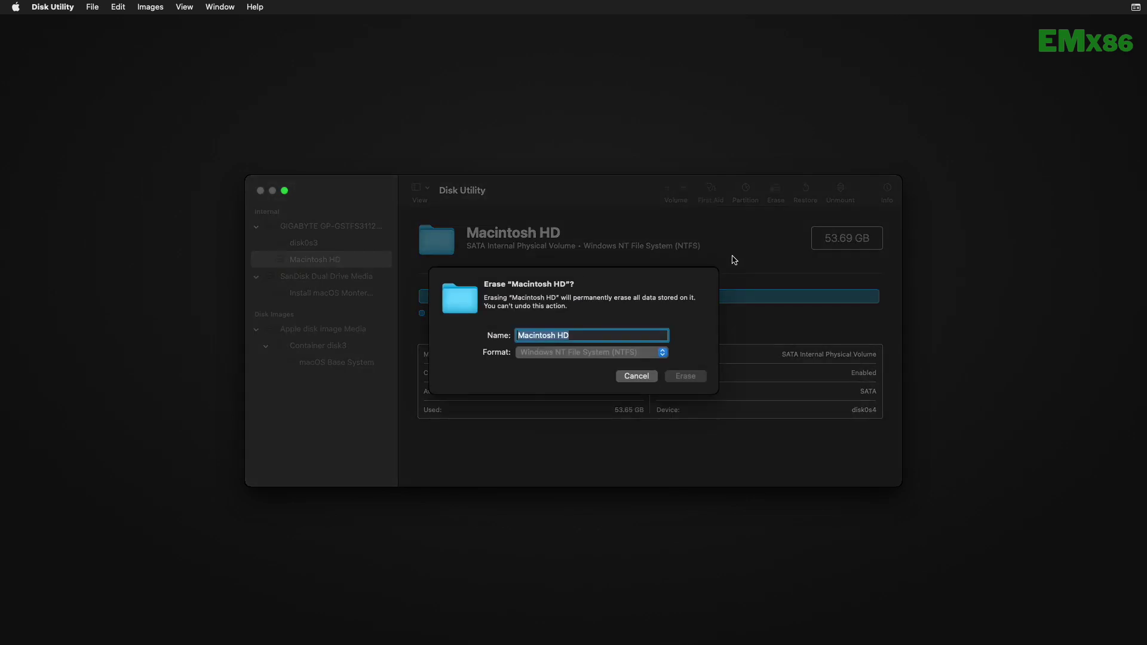
pyautogui.click(622, 351)
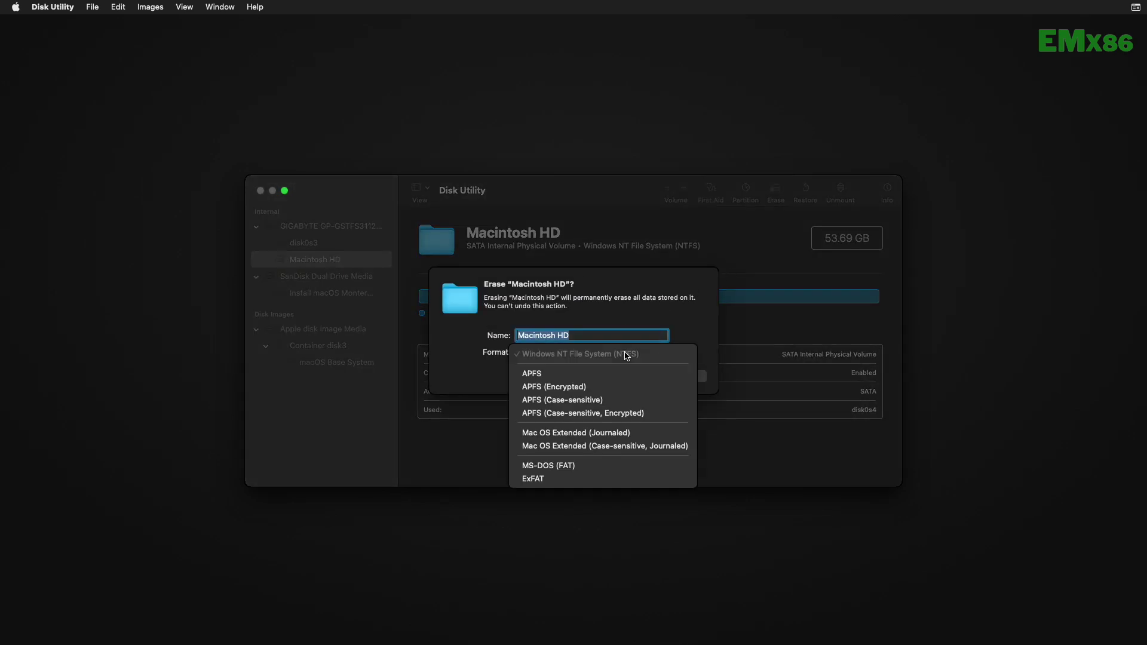
pyautogui.click(590, 372)
pyautogui.click(690, 378)
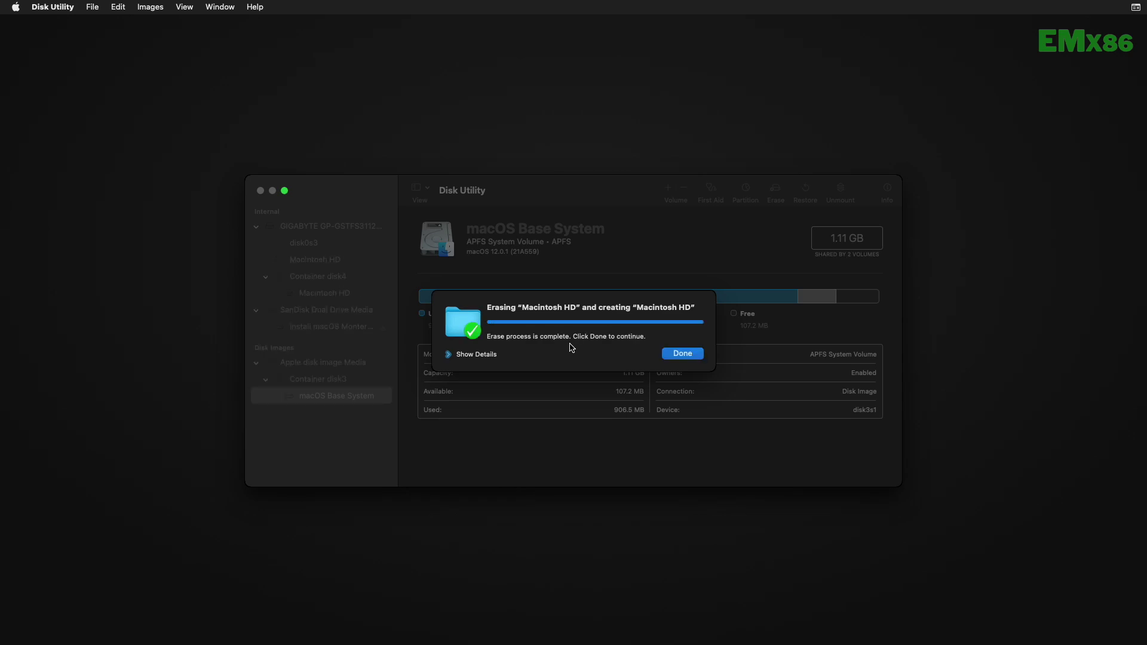
pyautogui.click(681, 354)
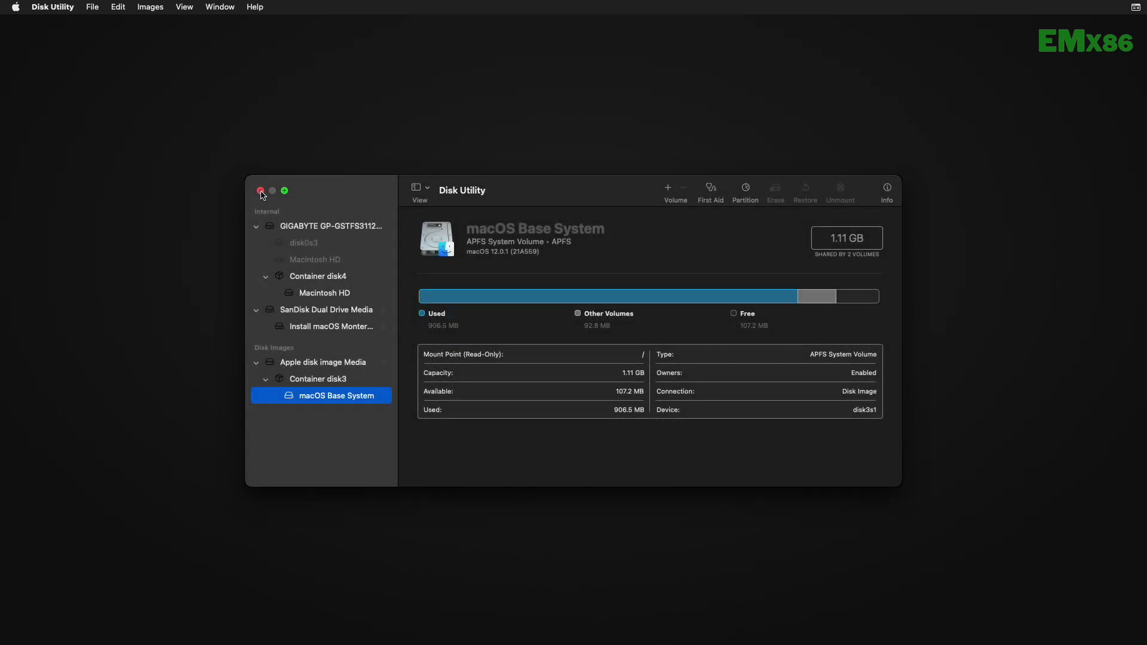
# - Close Disk Utility and launch the Install macOS Monterey installer
pyautogui.click(261, 190)
pyautogui.click(540, 223)
pyautogui.click(686, 355)
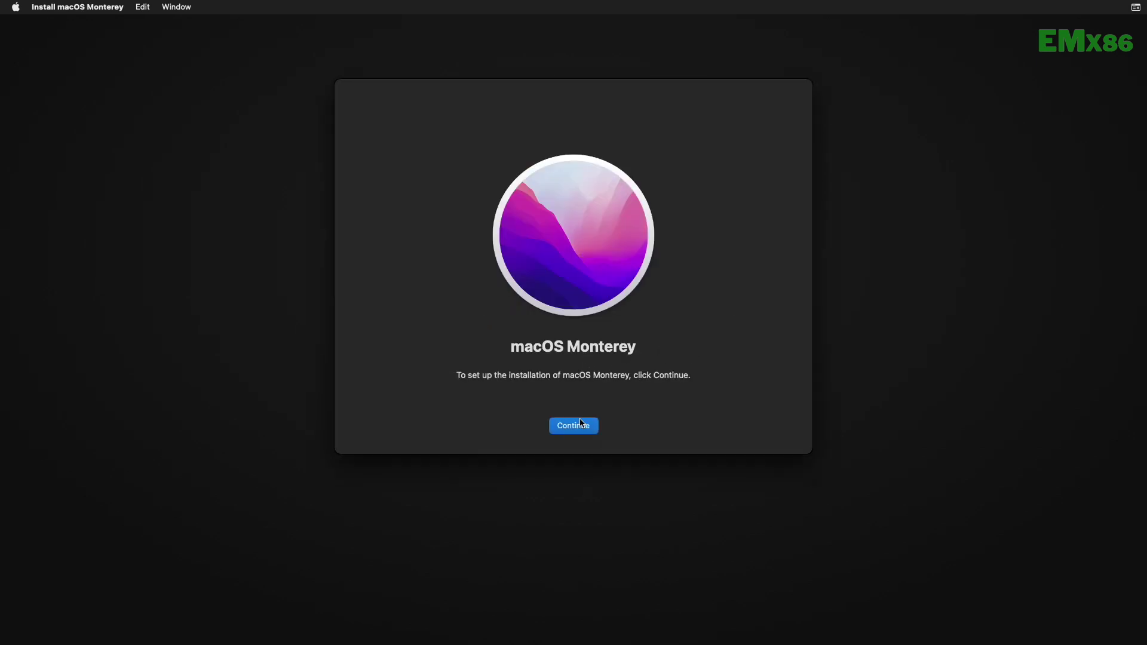
# - Accept the macOS Monterey license agreement and pick Macintosh HD as the install disk
pyautogui.click(583, 430)
pyautogui.click(610, 424)
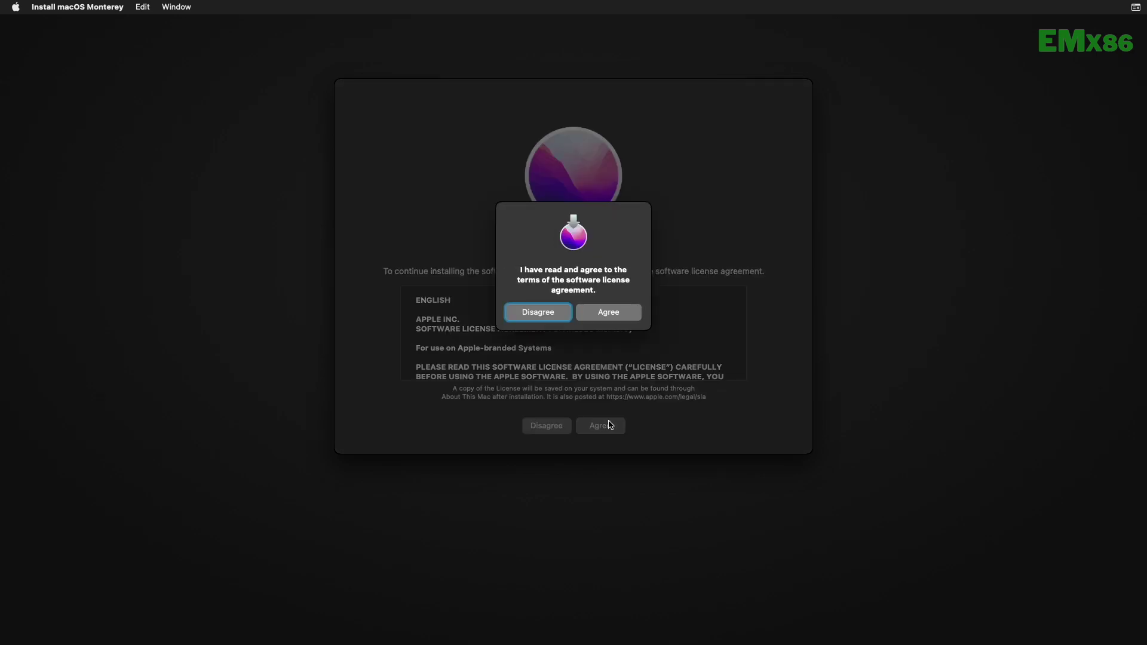
pyautogui.click(615, 311)
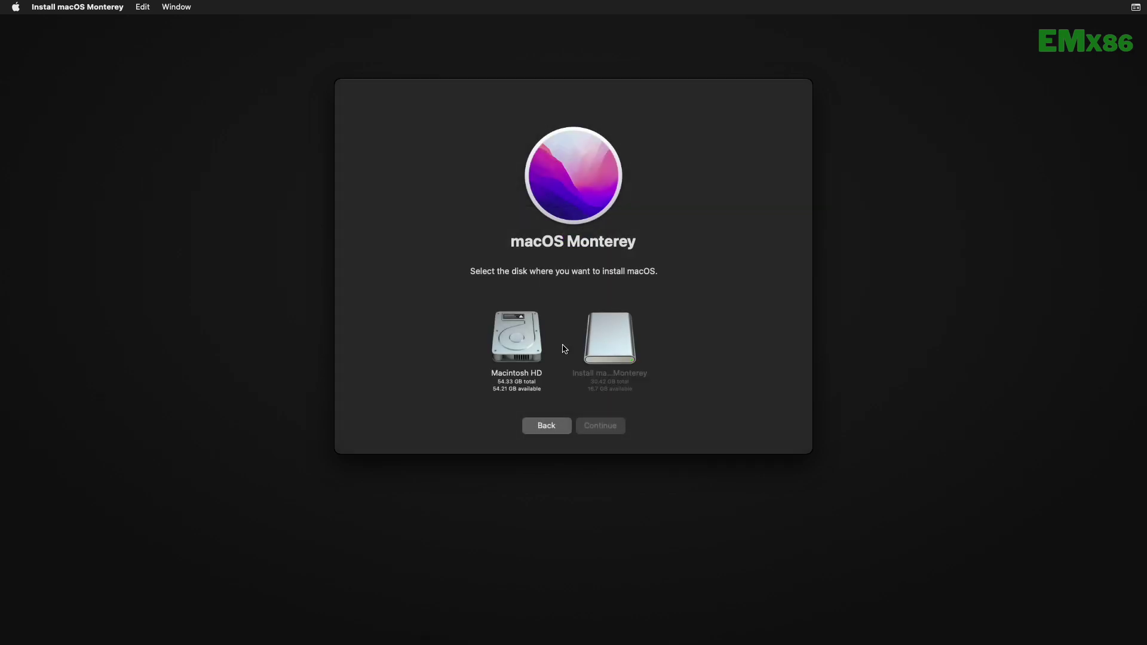
pyautogui.click(517, 351)
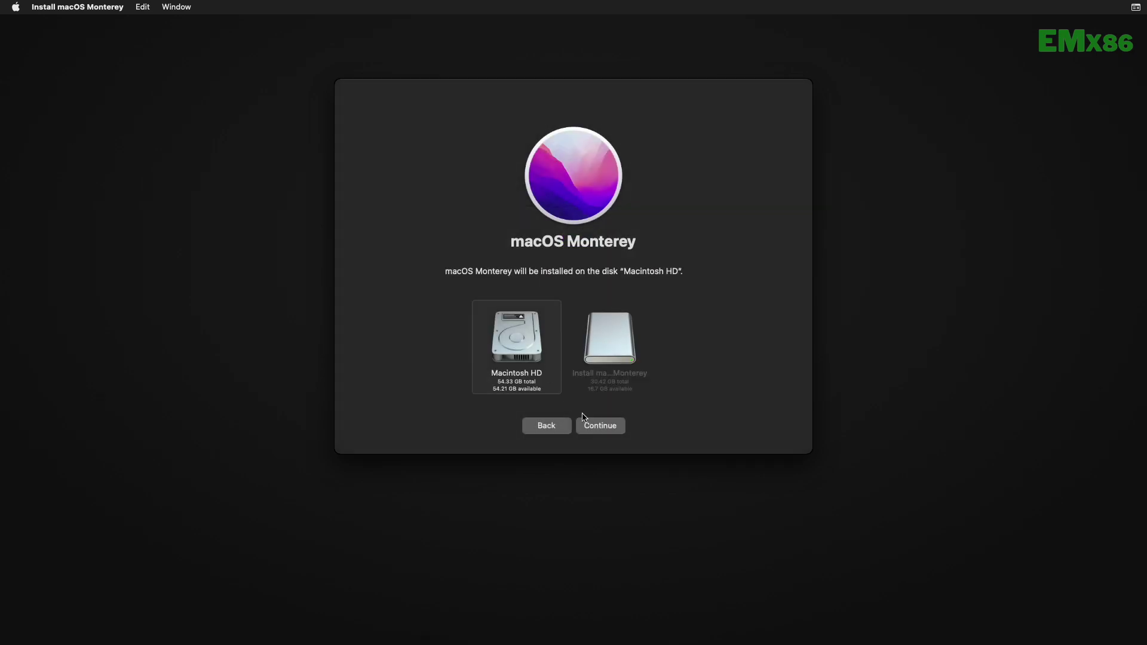
pyautogui.click(597, 429)
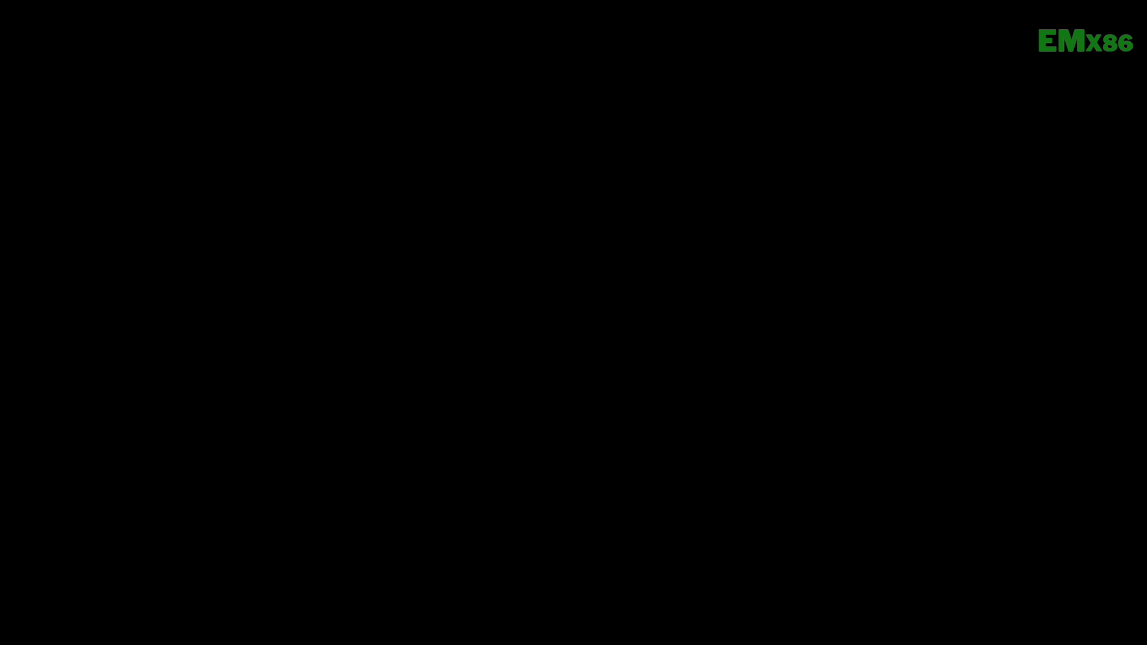
# - After the first install phase, boot from UEFI: SanDisk and continue via the installer entry
pyautogui.press('F12')
pyautogui.press('Down')
pyautogui.press('Return')
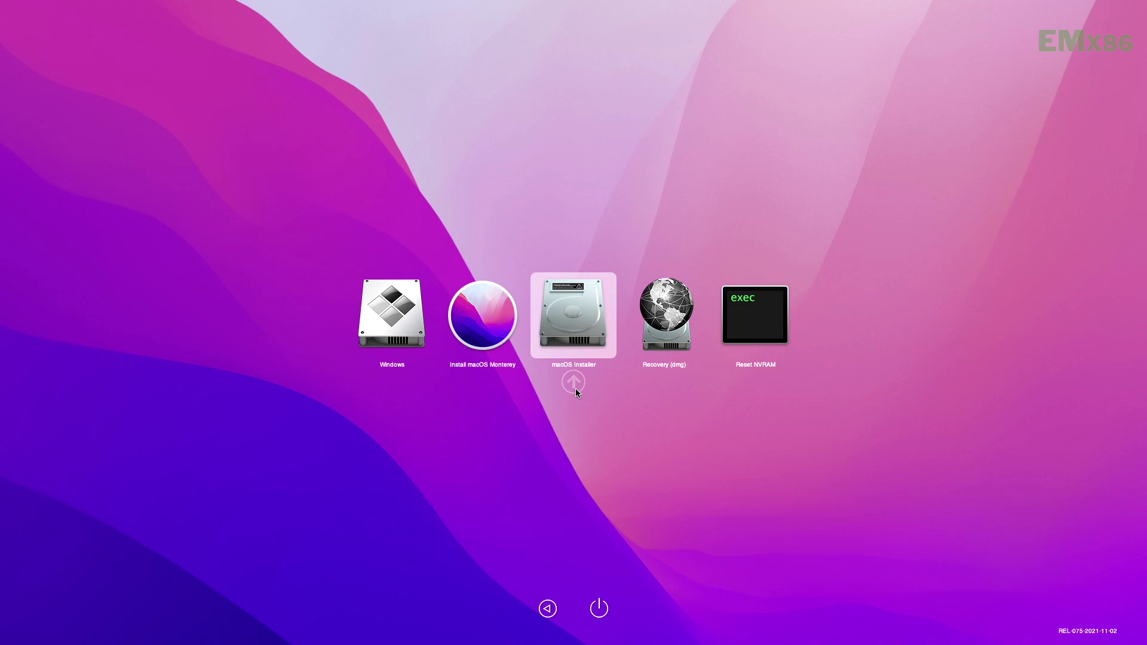
pyautogui.click(575, 388)
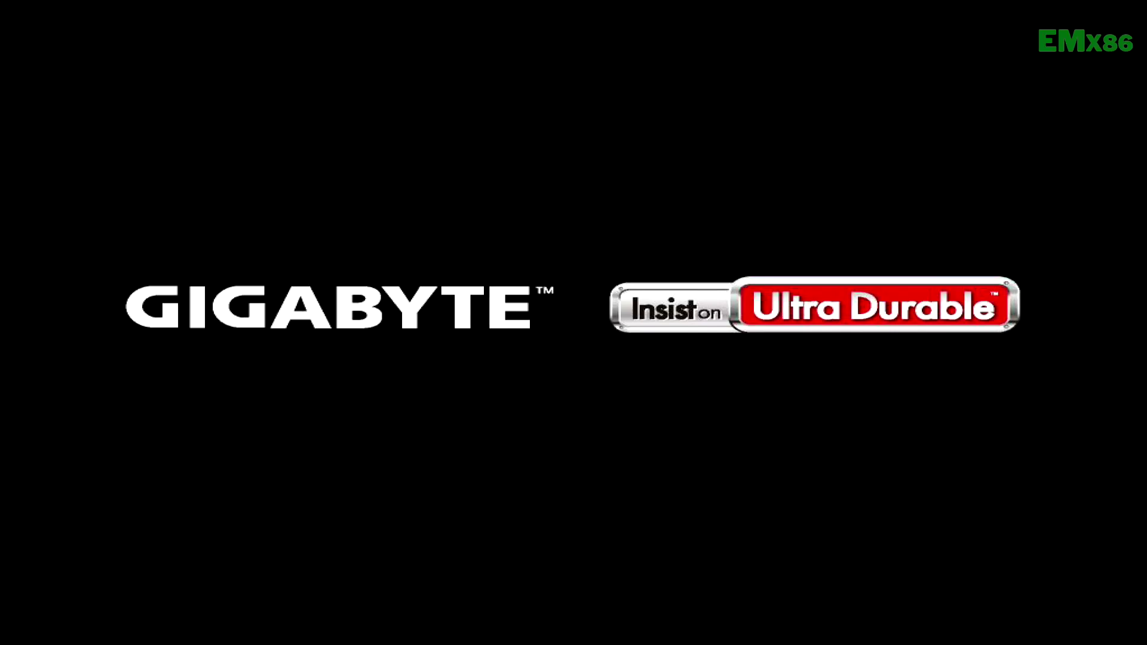
# - Reboot from UEFI: SanDisk and continue the installation from the installer entry
pyautogui.press('F12')
pyautogui.press('Down')
pyautogui.press('Return')
pyautogui.click(573, 383)
# - Reboot from UEFI: SanDisk into the Macintosh HD entry, then reopen the boot-device menu
pyautogui.press('F12')
pyautogui.press('Down')
pyautogui.press('Return')
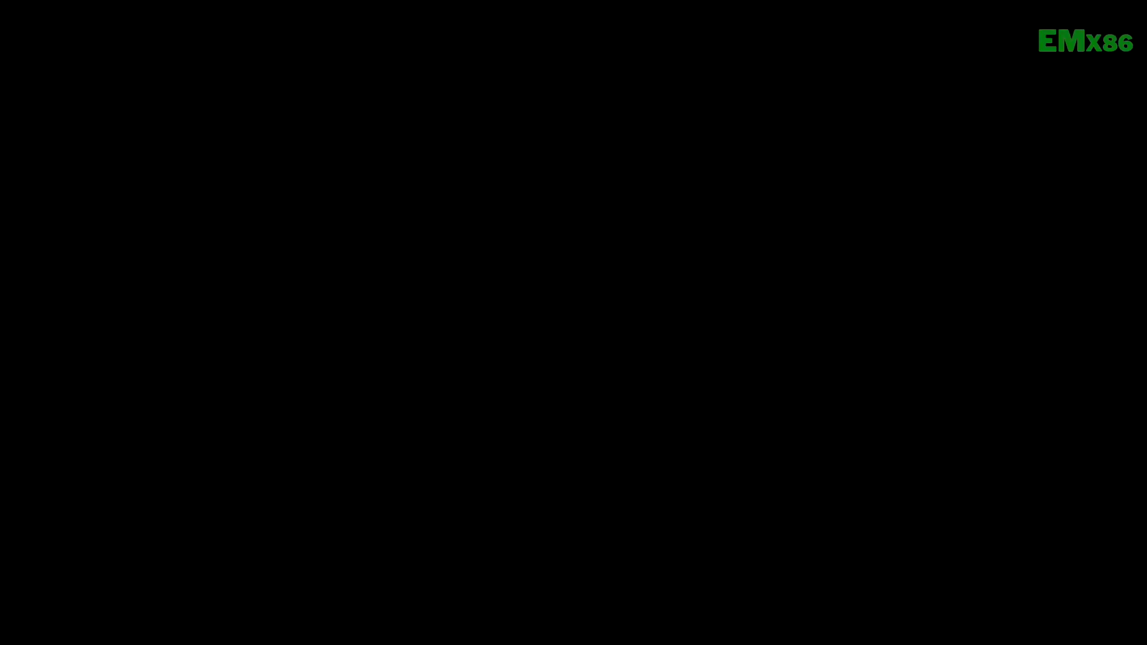
pyautogui.click(574, 385)
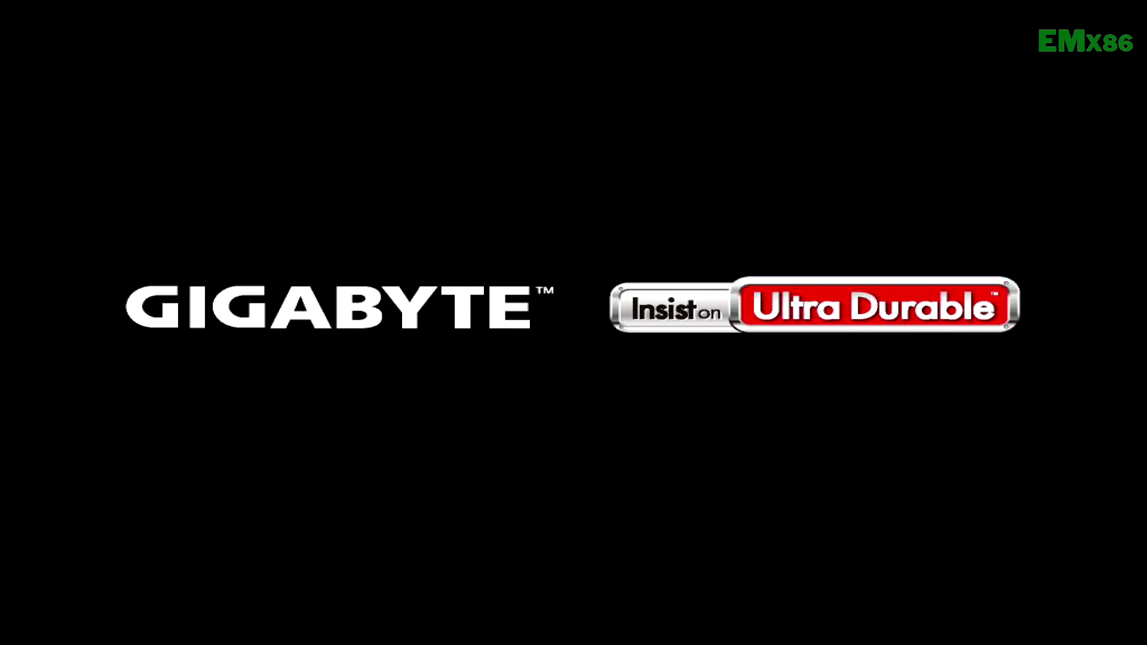
pyautogui.press('F12')
# - Boot from the SanDisk USB drive and start Macintosh HD from the OpenCore picker
pyautogui.press('Down')
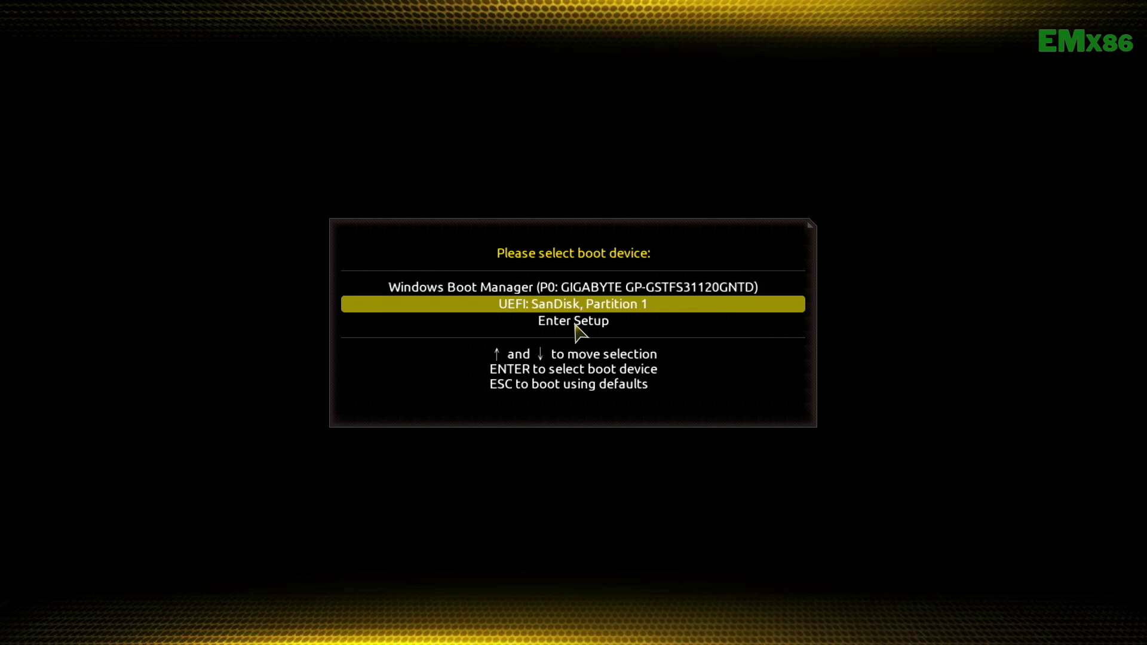
pyautogui.press('Return')
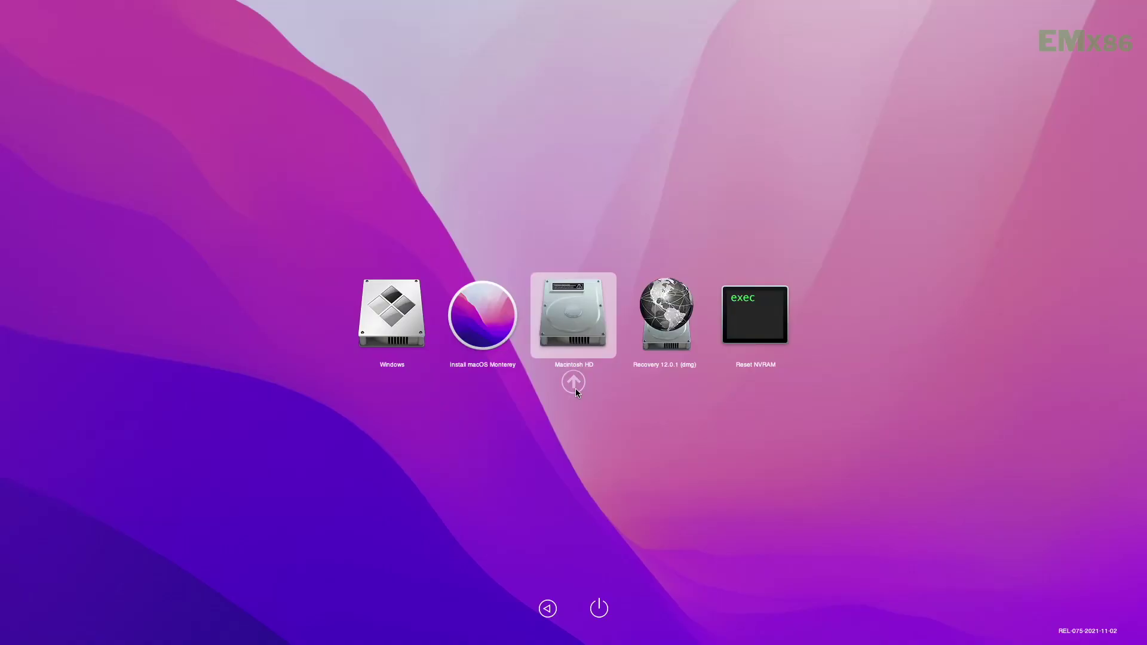
pyautogui.click(573, 382)
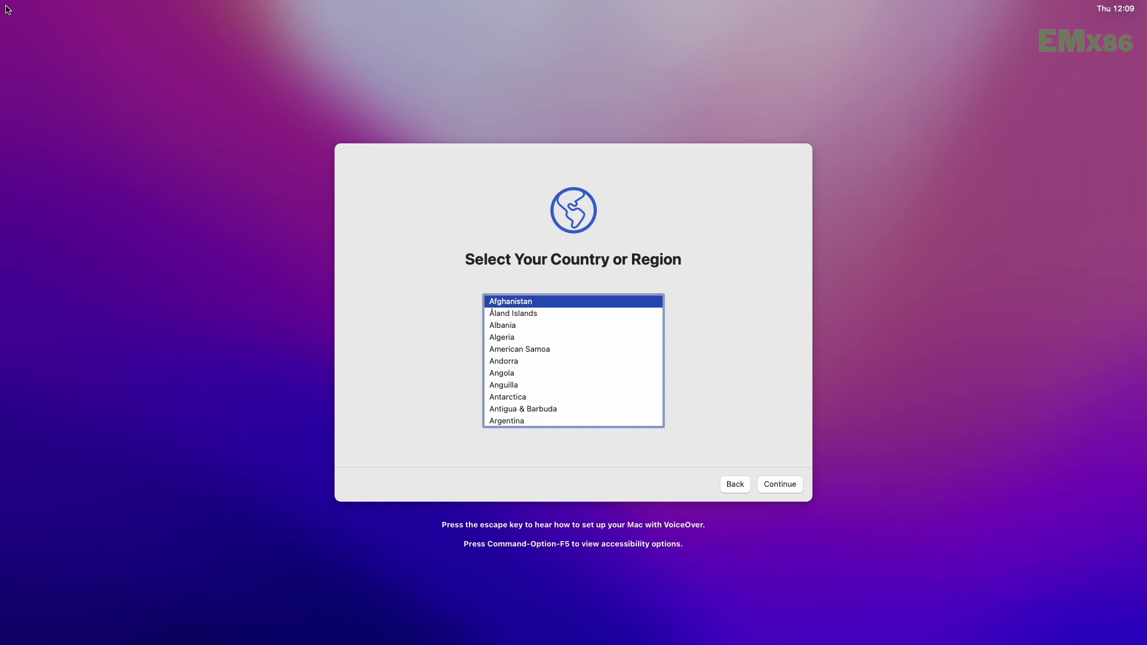
# - Choose United States, accept the languages and privacy notice, and skip transferring data from another Mac
pyautogui.write('u')
pyautogui.scroll(-2, 640, 402)
pyautogui.click(513, 381)
pyautogui.click(789, 484)
pyautogui.click(764, 485)
pyautogui.click(765, 485)
# - Skip Apple ID sign-in and agree to the terms and conditions
pyautogui.click(372, 484)
pyautogui.click(374, 484)
pyautogui.click(609, 377)
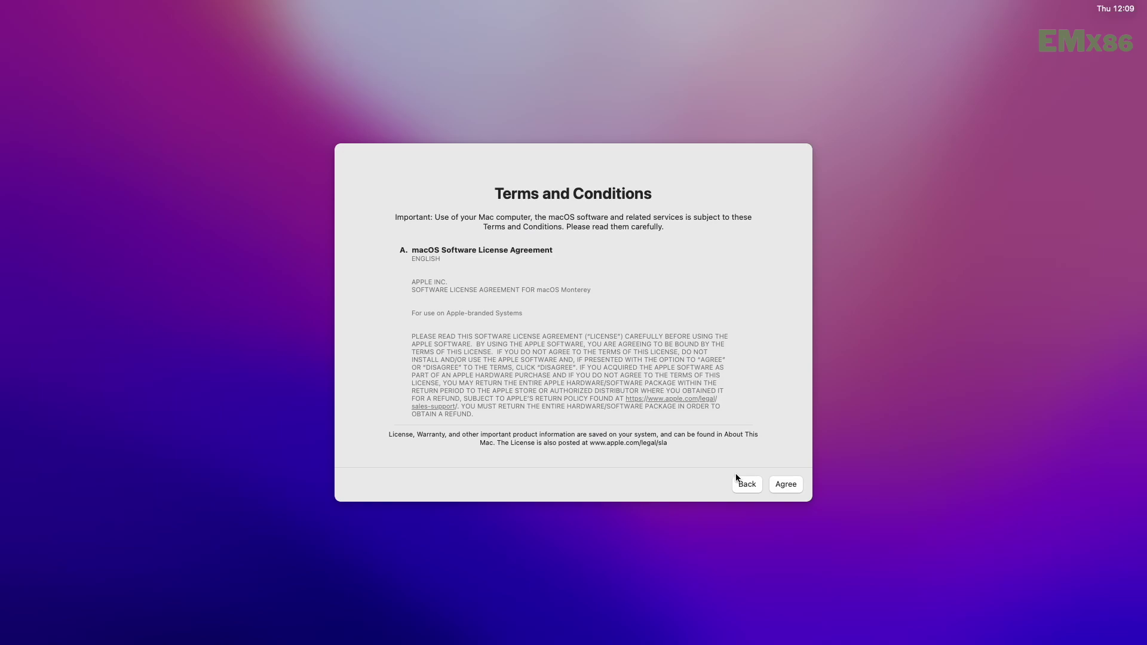
pyautogui.click(780, 484)
pyautogui.click(605, 371)
# - Create the local account with its name, a password and a green E monogram picture
pyautogui.write('Elitemacx86')
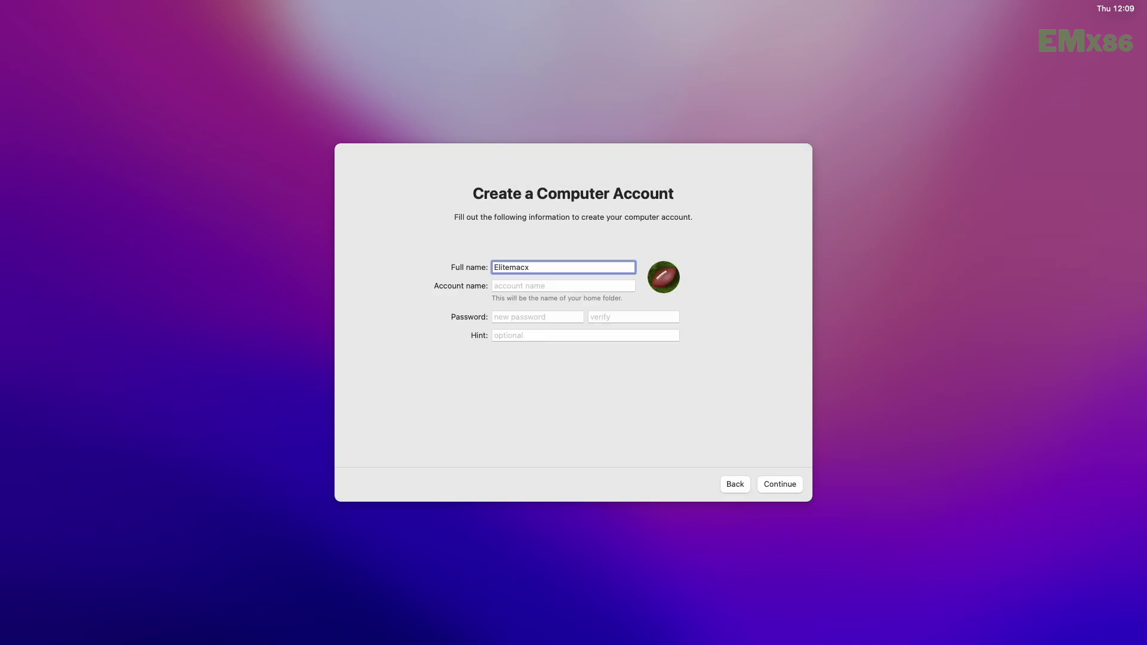
pyautogui.press('Tab')
pyautogui.write('1234')
pyautogui.press('Tab')
pyautogui.write('1234')
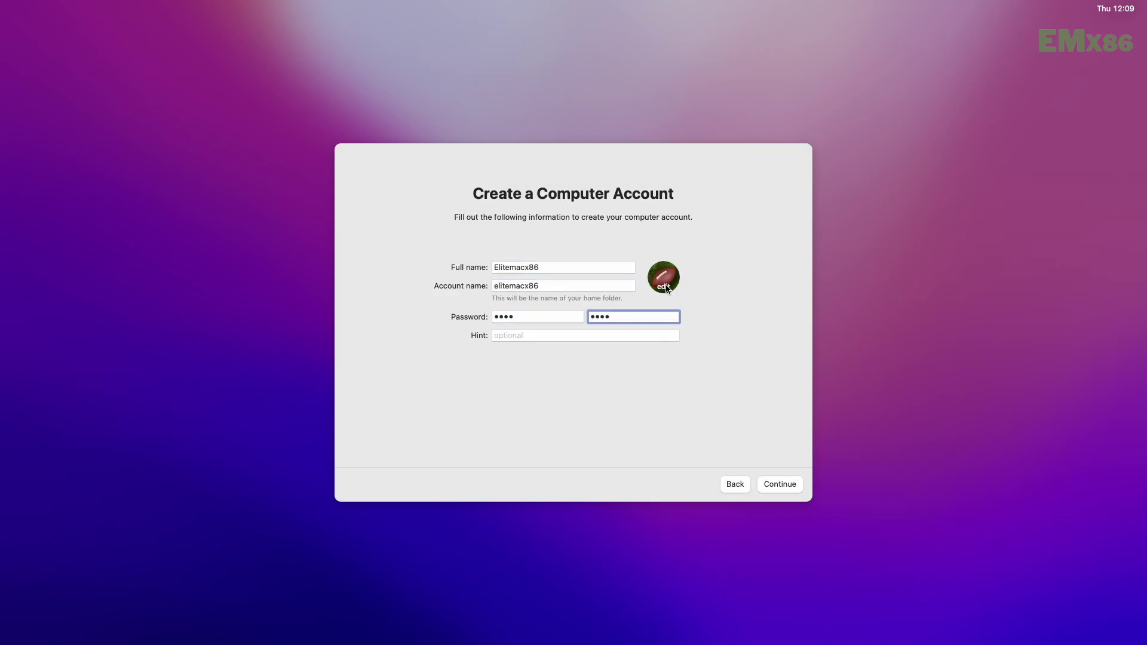
pyautogui.click(663, 277)
pyautogui.click(571, 289)
pyautogui.click(697, 398)
pyautogui.click(807, 608)
pyautogui.press('Return')
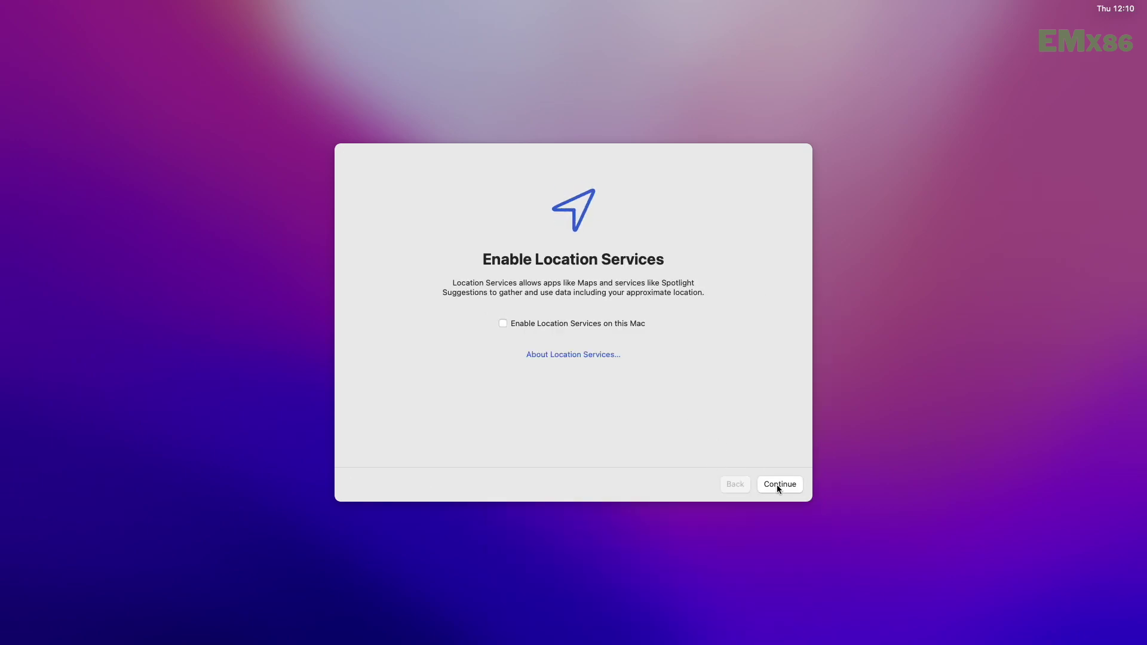
# - Leave Location Services off, accept the time zone, and continue past Screen Time and Siri
pyautogui.click(779, 484)
pyautogui.click(588, 370)
pyautogui.click(779, 483)
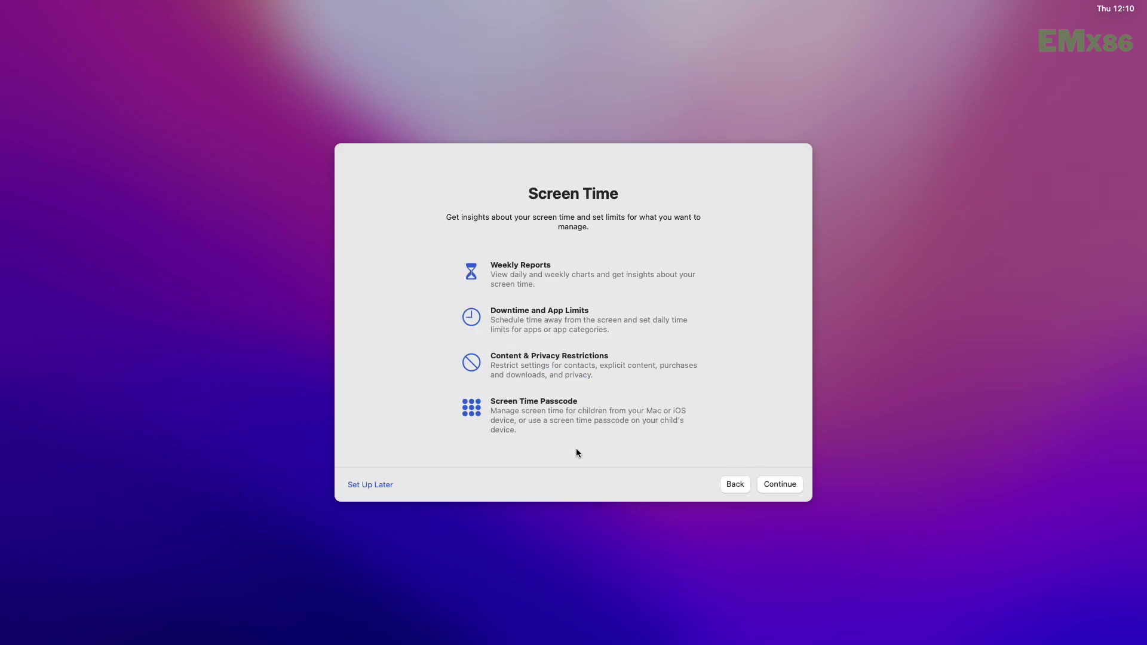
pyautogui.click(768, 478)
pyautogui.click(768, 478)
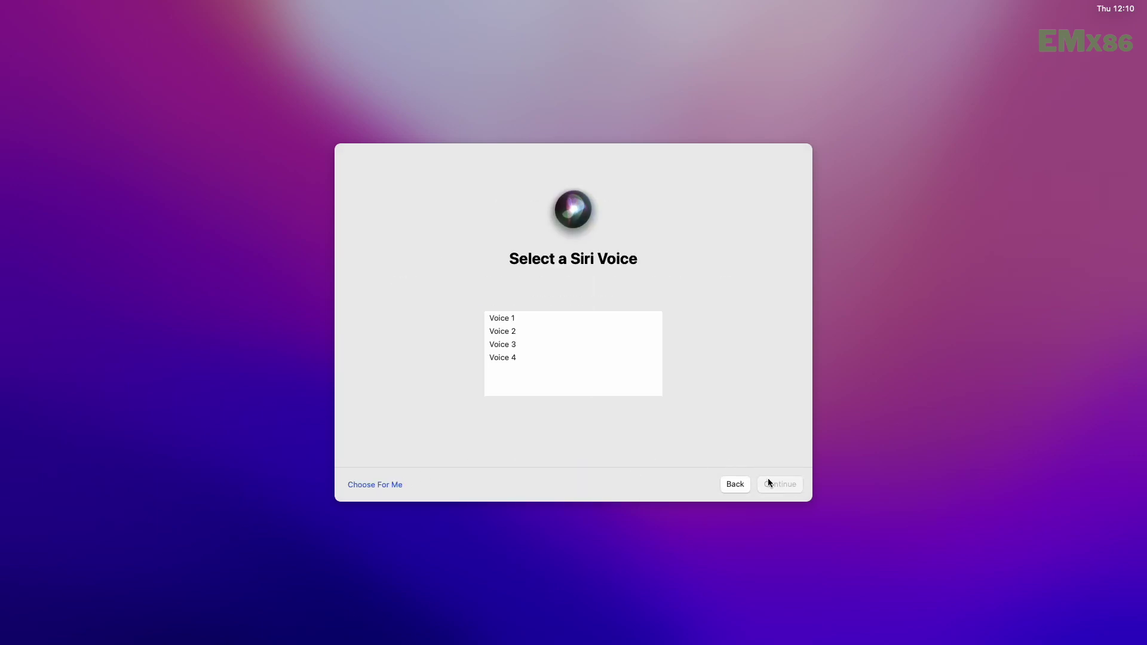
# - Choose Voice 4 for Siri and decline sharing Siri and dictation recordings
pyautogui.click(503, 359)
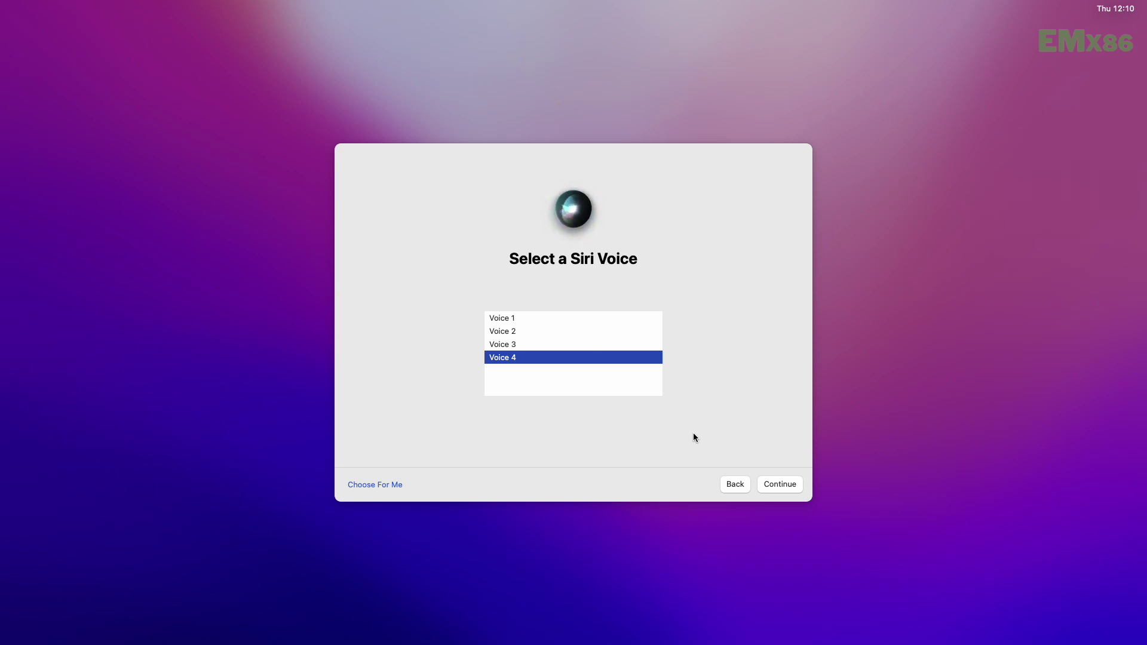
pyautogui.press('Return')
pyautogui.press('Down')
pyautogui.click(790, 484)
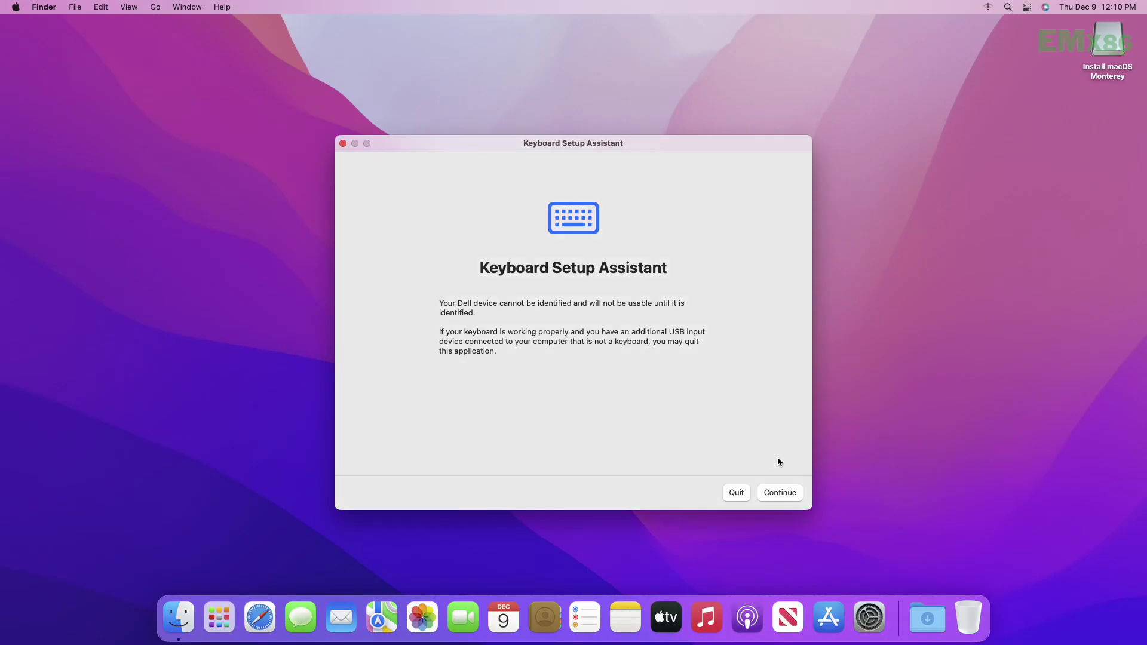
# - Keep the Light appearance and complete the keyboard identification
pyautogui.click(779, 491)
pyautogui.press('z')
pyautogui.press('/')
pyautogui.click(785, 493)
# - Enable Hard disks on the desktop in Finder Preferences
pyautogui.rightClick(626, 280)
pyautogui.click(593, 310)
pyautogui.click(43, 6)
pyautogui.click(55, 46)
pyautogui.click(38, 97)
pyautogui.press('super+w')
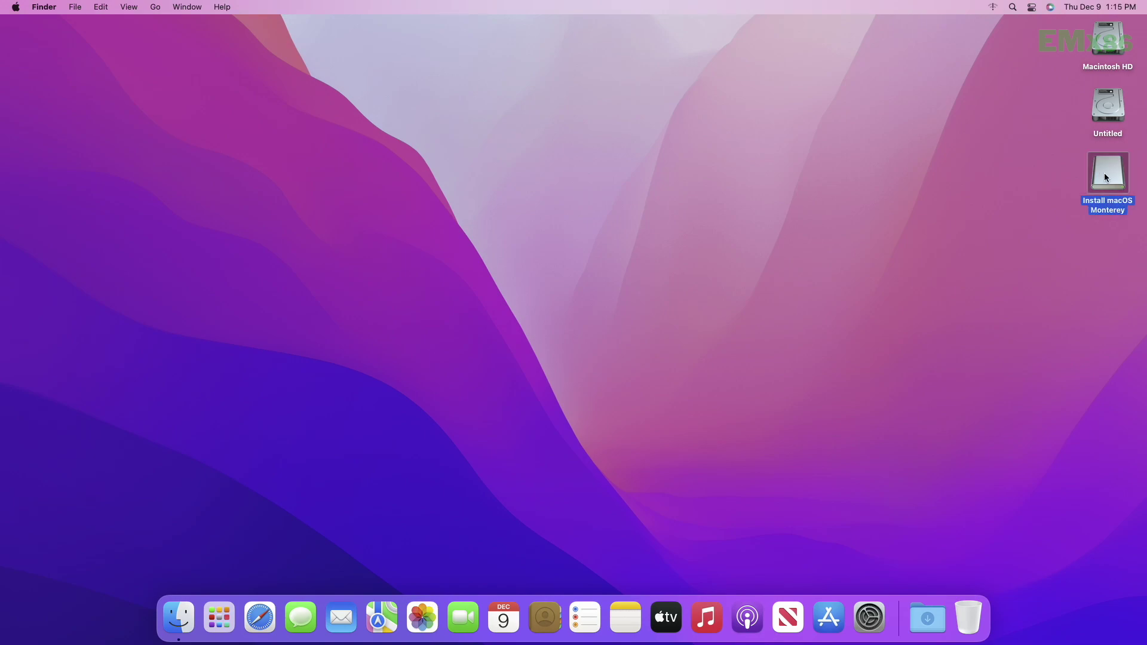
# - Copy OpenCore Configurator from the Install macOS Monterey volume onto the desktop
pyautogui.doubleClick(1104, 175)
pyautogui.moveTo(630, 212); pyautogui.dragTo(1072, 286)
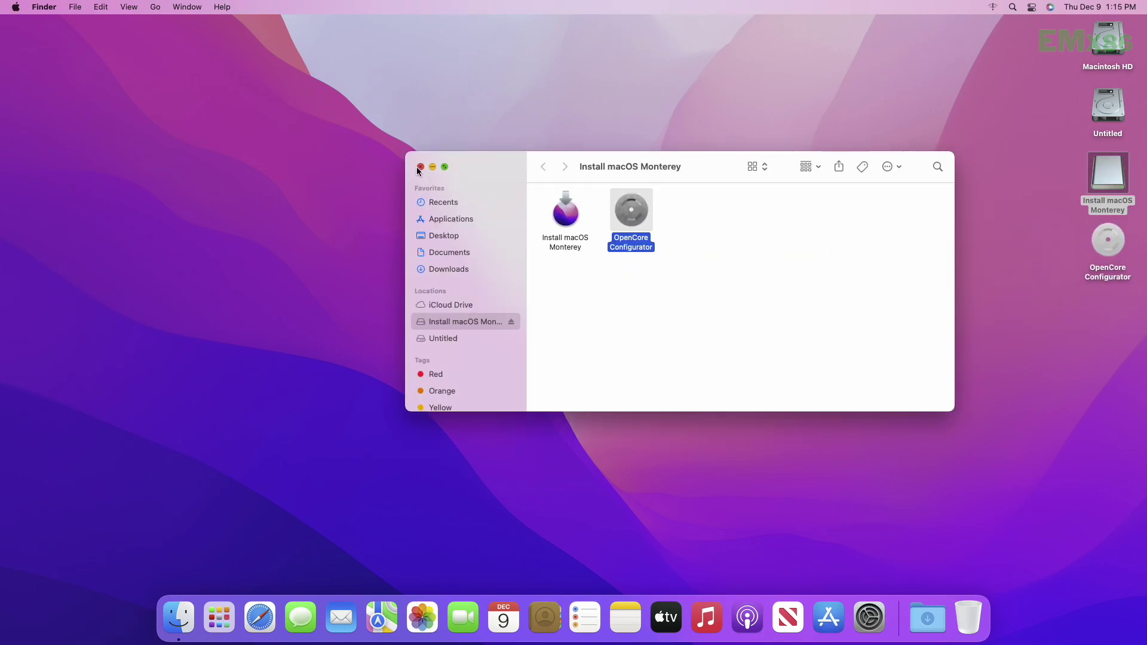
pyautogui.click(420, 166)
# - Launch OpenCore Configurator, mount the disk0s1 EFI partition with the admin password, then quit it
pyautogui.rightClick(1106, 240)
pyautogui.click(1049, 243)
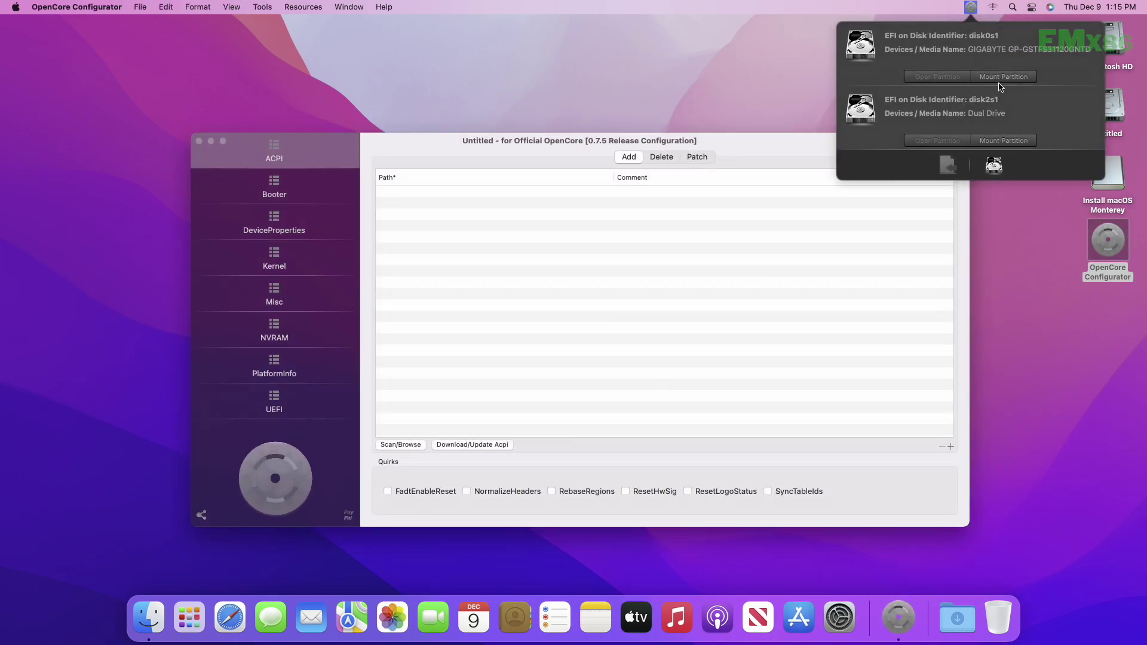
pyautogui.click(1001, 78)
pyautogui.write('•••••')
pyautogui.press('Return')
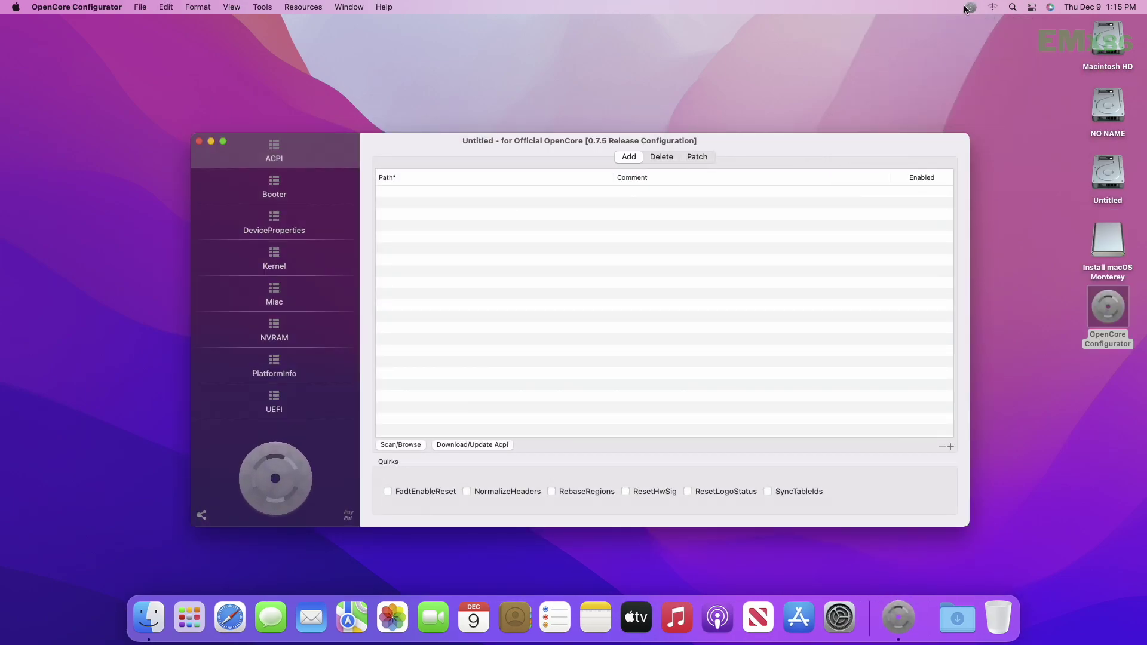
pyautogui.click(970, 7)
pyautogui.click(67, 6)
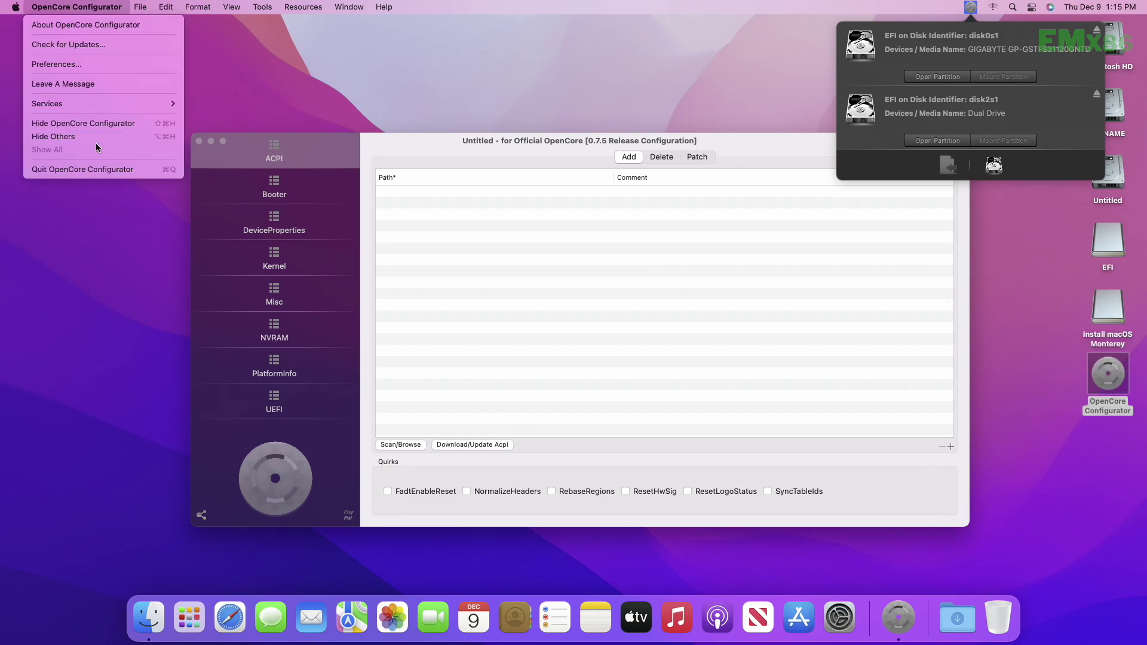
pyautogui.click(99, 169)
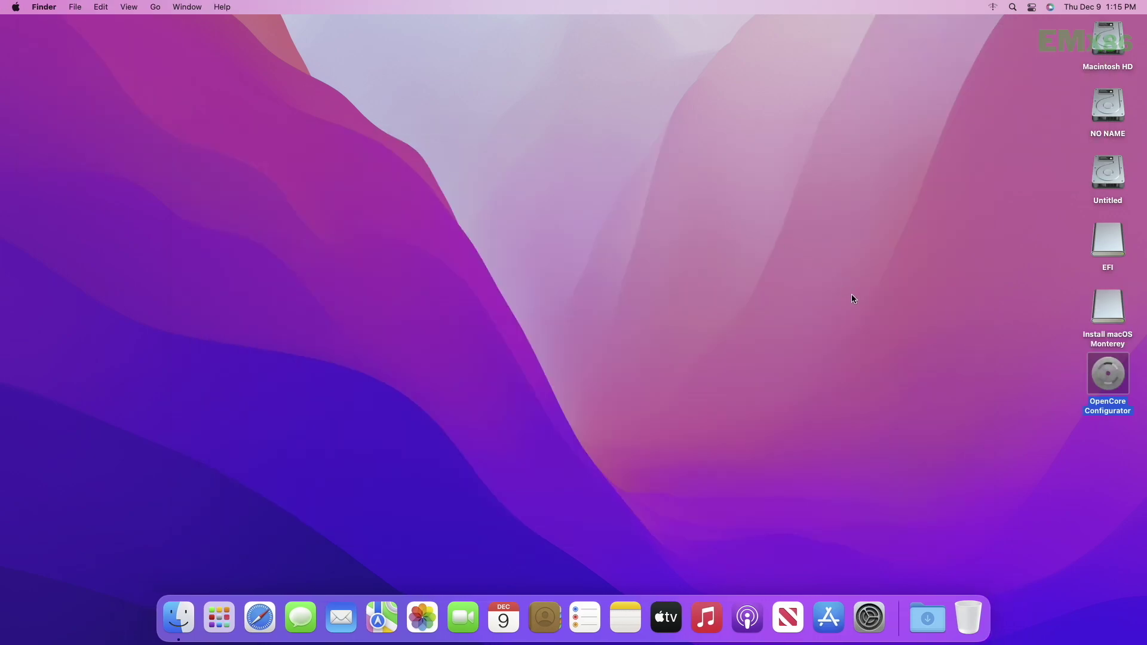
# - Copy the BOOT and OC folders from EFI into NO NAME's EFI folder, replacing existing ones
pyautogui.doubleClick(1092, 257)
pyautogui.doubleClick(445, 154)
pyautogui.press('super+a')
pyautogui.click(317, 110)
pyautogui.doubleClick(1109, 119)
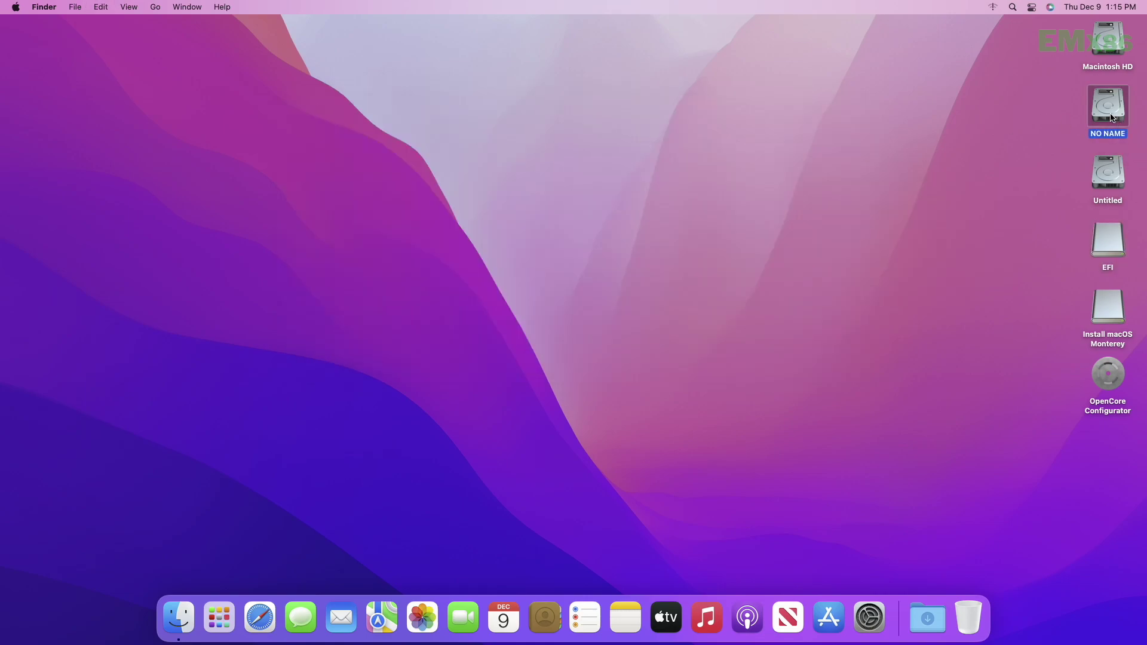
pyautogui.doubleClick(463, 157)
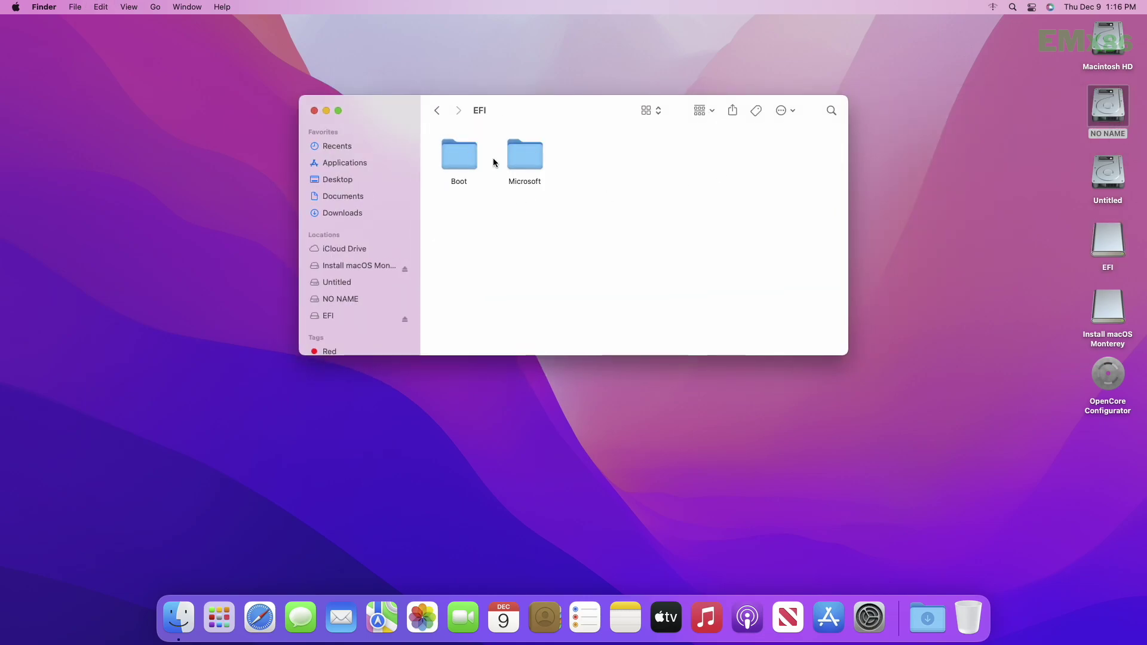
pyautogui.press('super+v')
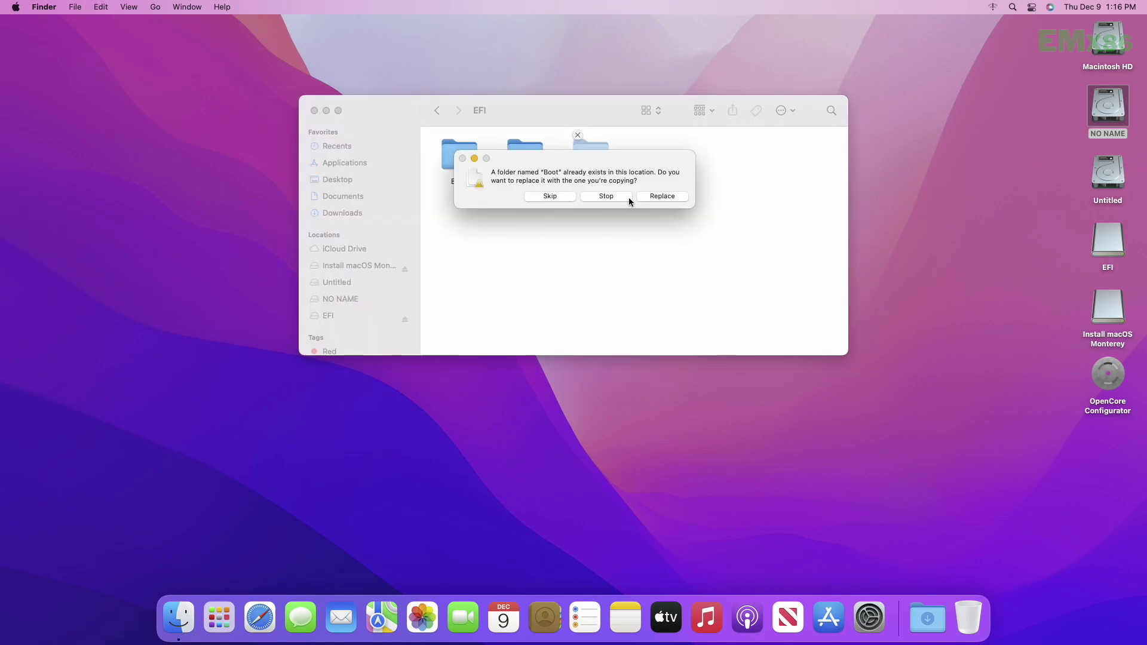
pyautogui.click(650, 196)
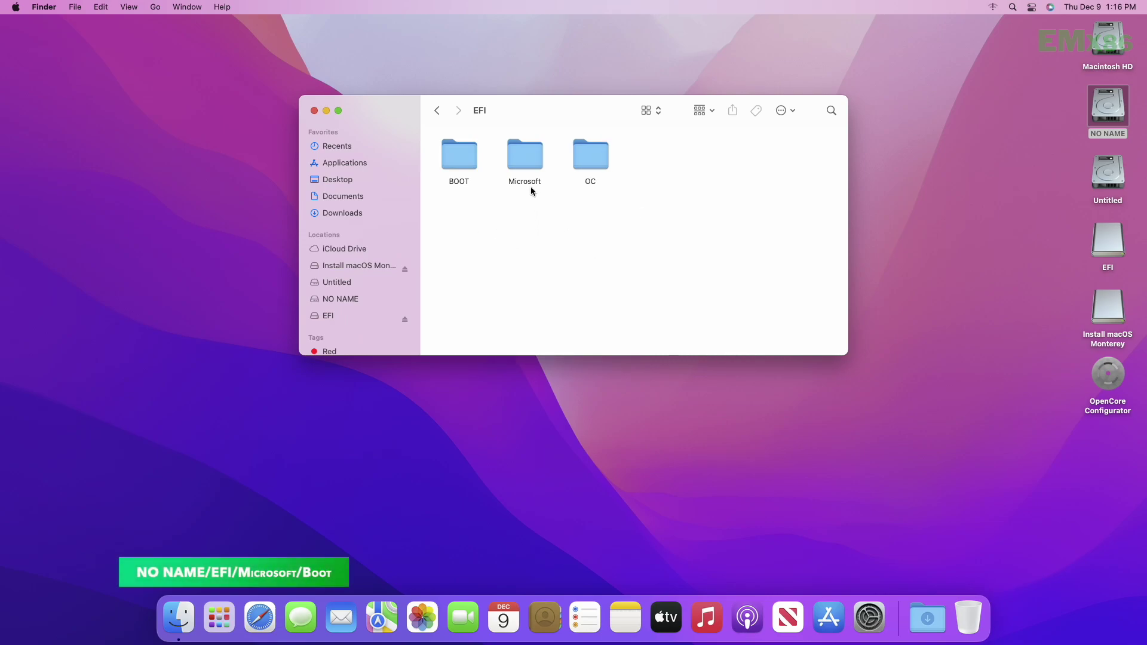
# - Rename bootmgfw.efi in Microsoft/Boot to bootmgfw-orig.efi and close the window
pyautogui.doubleClick(523, 164)
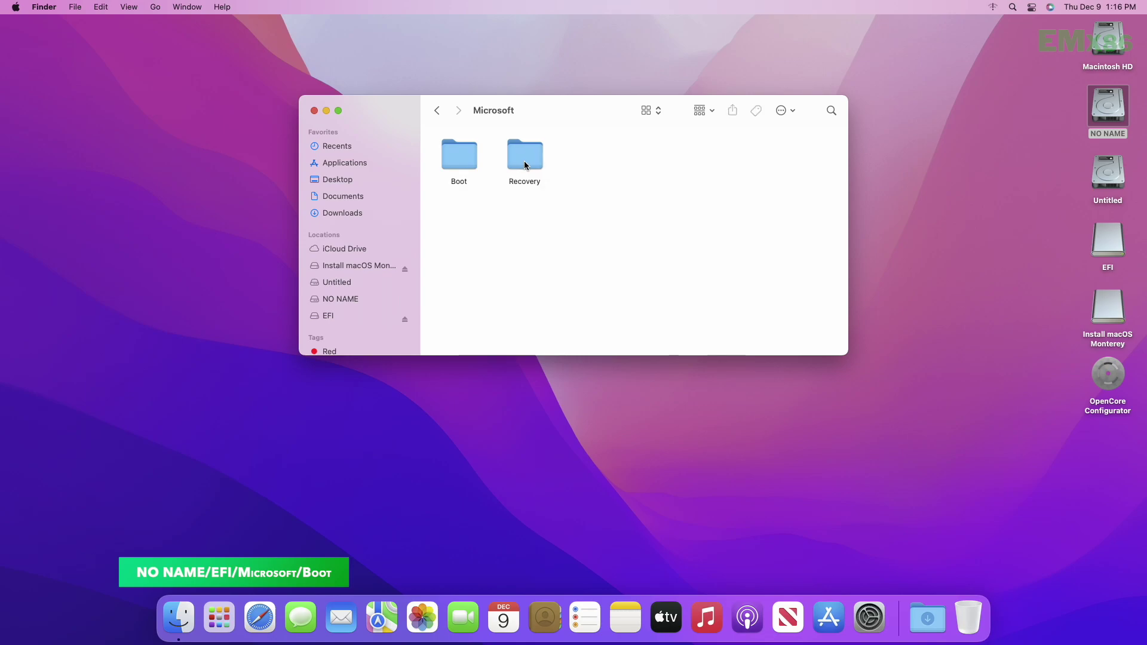
pyautogui.doubleClick(472, 160)
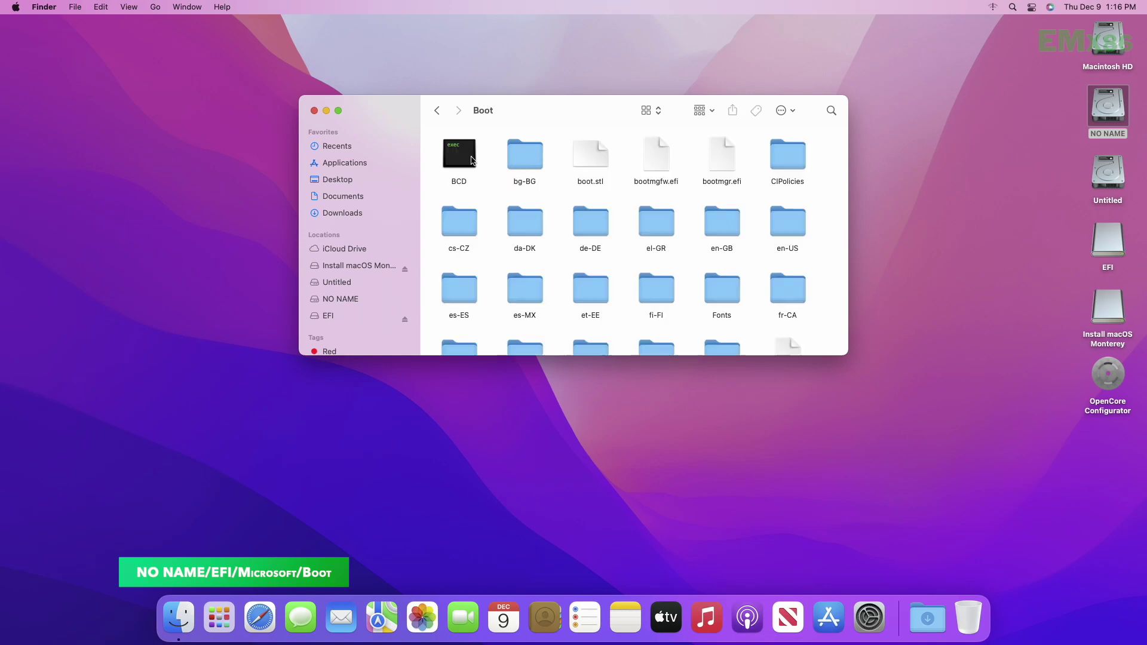
pyautogui.click(661, 163)
pyautogui.press('Return')
pyautogui.press('Right')
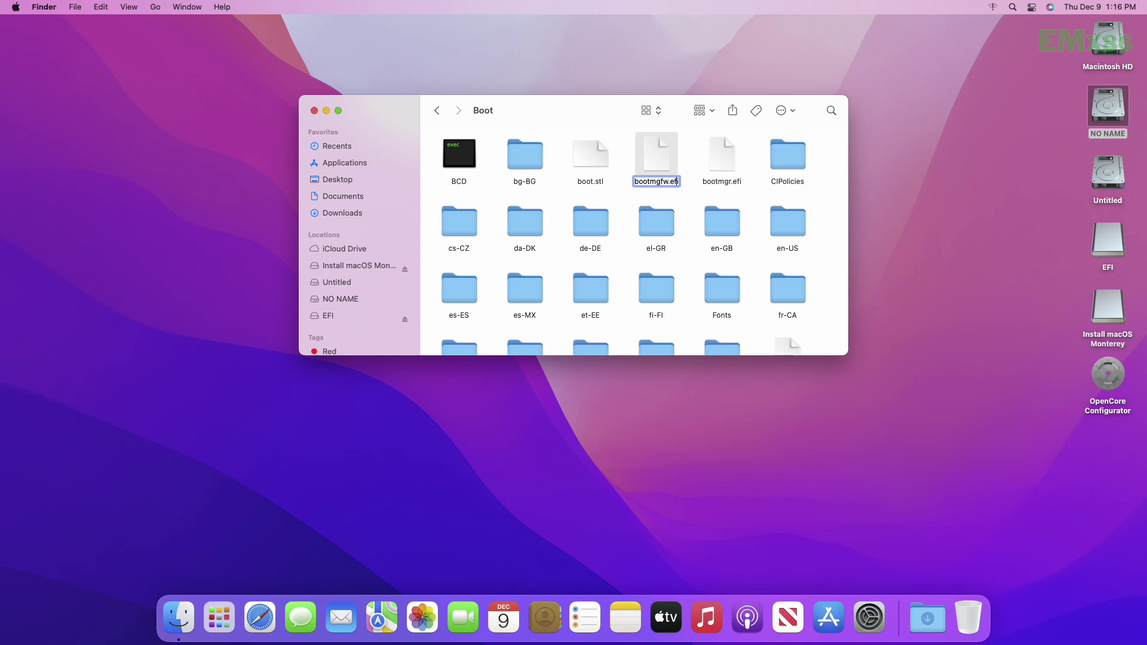
pyautogui.write('-orig')
pyautogui.click(632, 204)
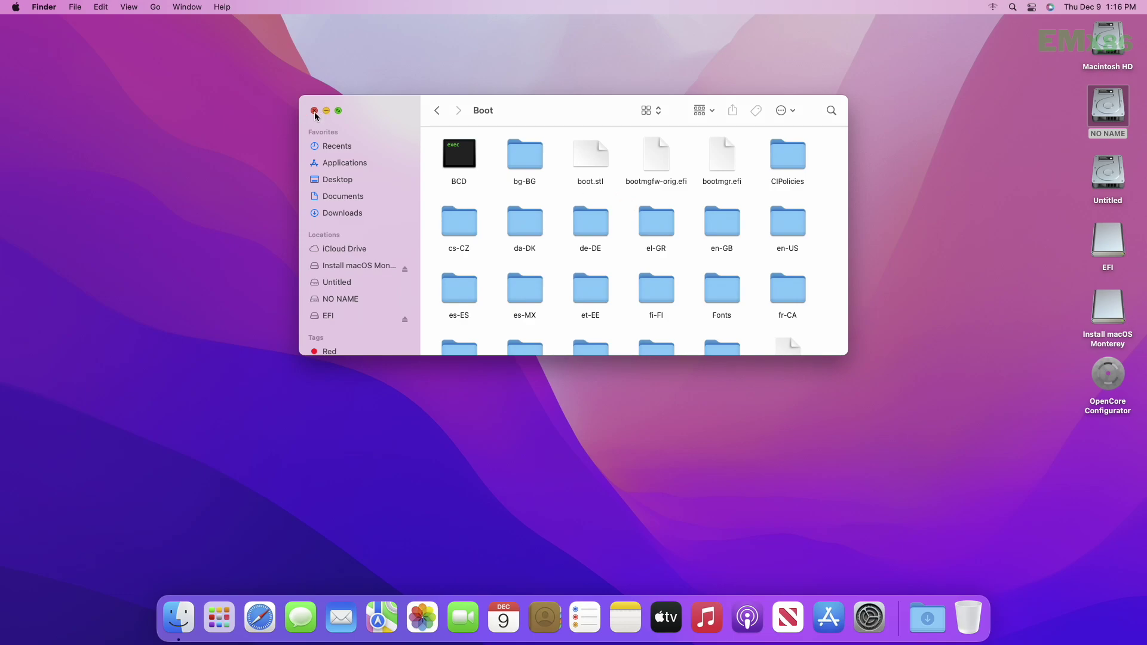
pyautogui.click(314, 110)
pyautogui.rightClick(1109, 116)
# - Eject the NO NAME, EFI and Install macOS Monterey volumes
pyautogui.click(1027, 154)
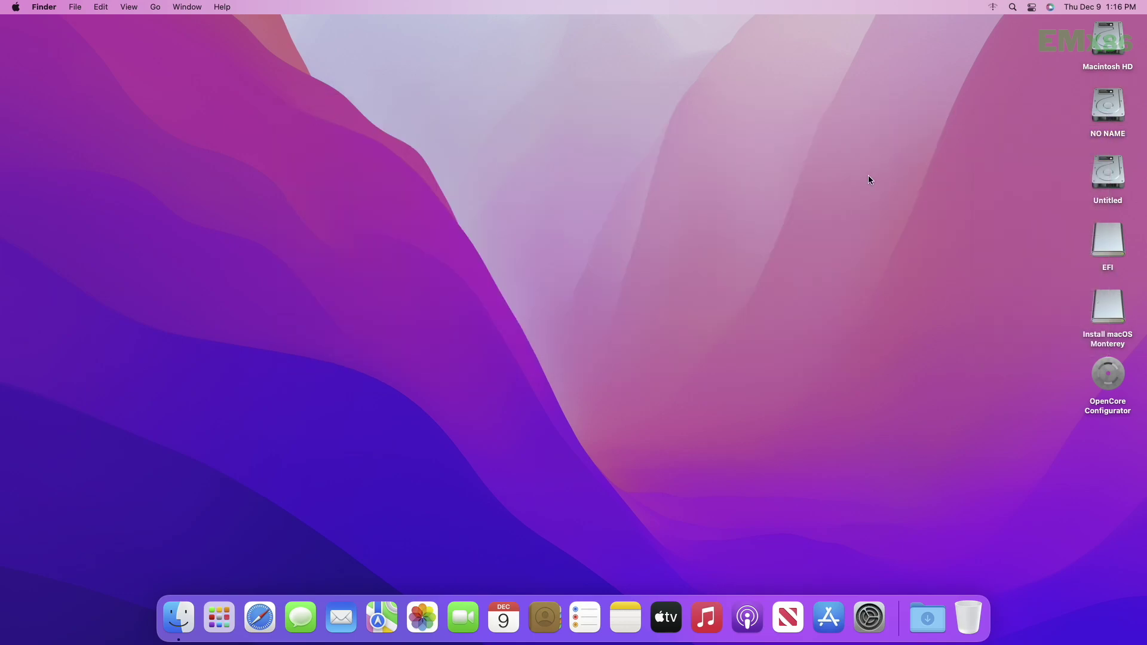
pyautogui.moveTo(1068, 171); pyautogui.dragTo(1105, 241)
pyautogui.rightClick(1105, 241)
pyautogui.click(1010, 270)
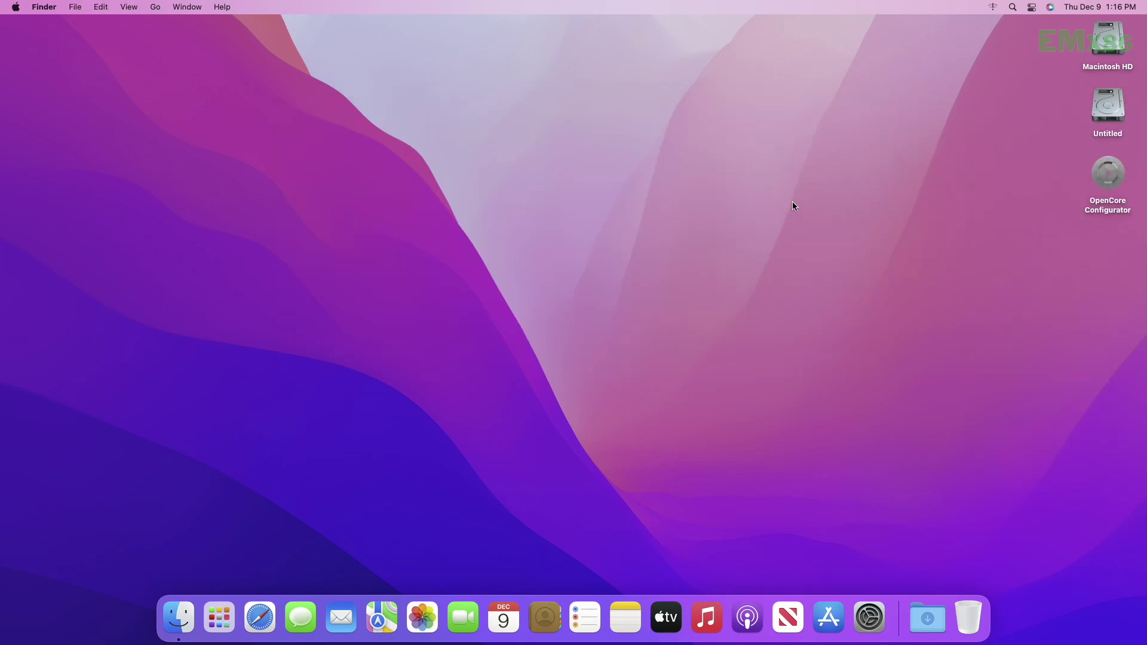
# - Restart the Mac without reopening windows, log back in, and launch OpenCore Configurator
pyautogui.click(15, 6)
pyautogui.click(27, 130)
pyautogui.click(636, 197)
pyautogui.click(673, 220)
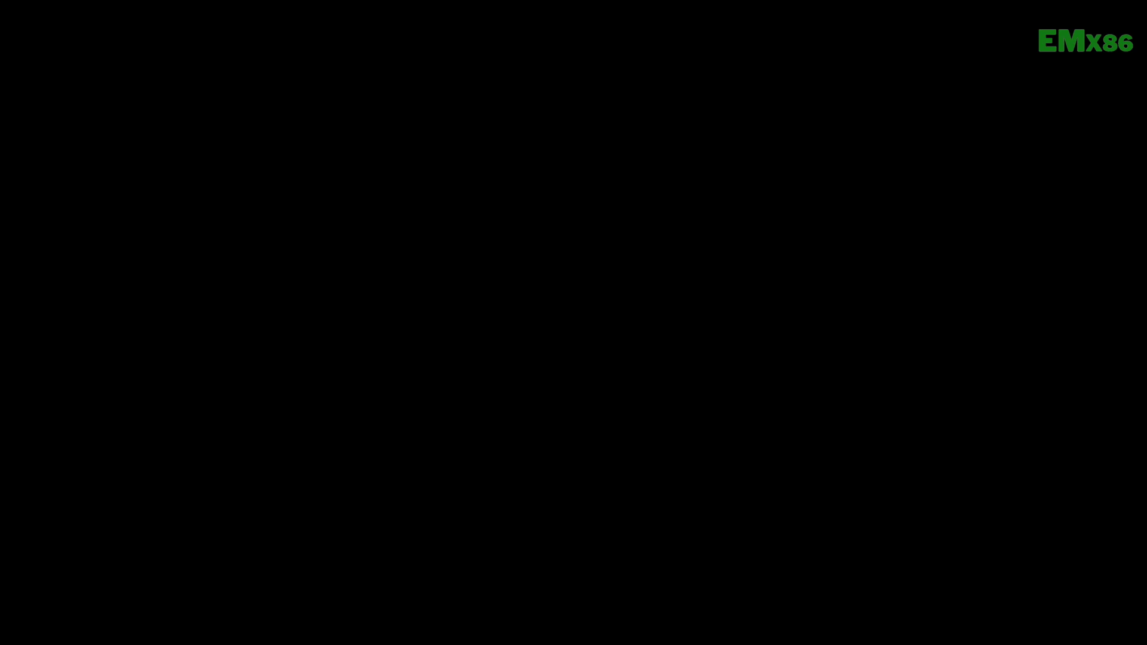
pyautogui.write('••')
pyautogui.press('Return')
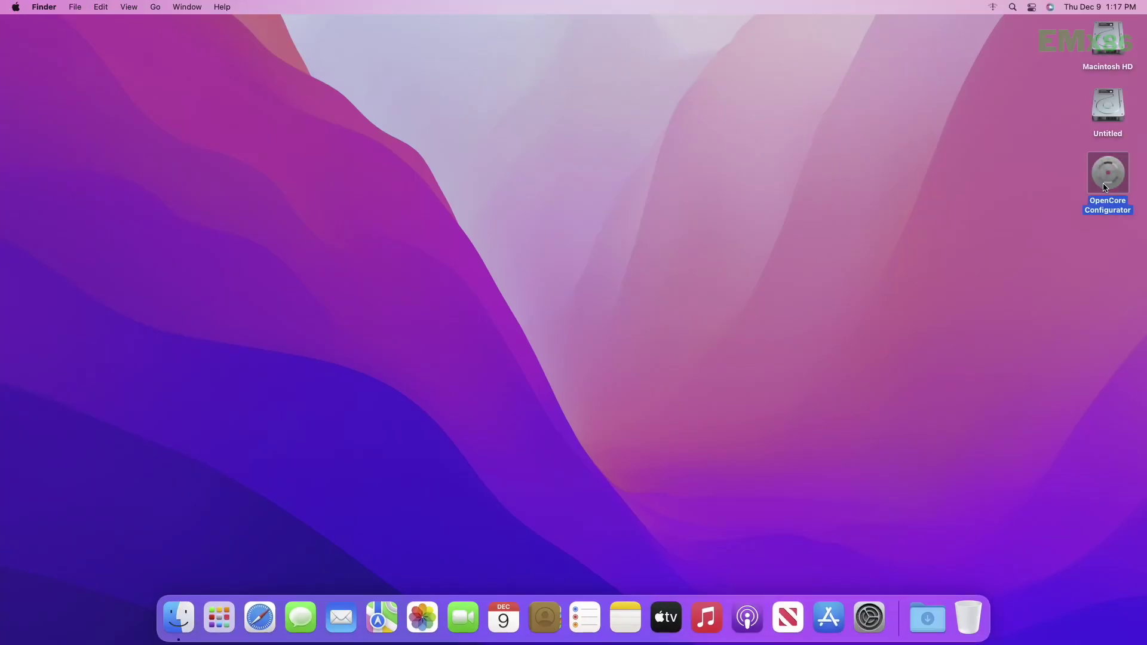
pyautogui.doubleClick(1103, 183)
# - Enter the administrator password, then quit OpenCore Configurator
pyautogui.write('•••')
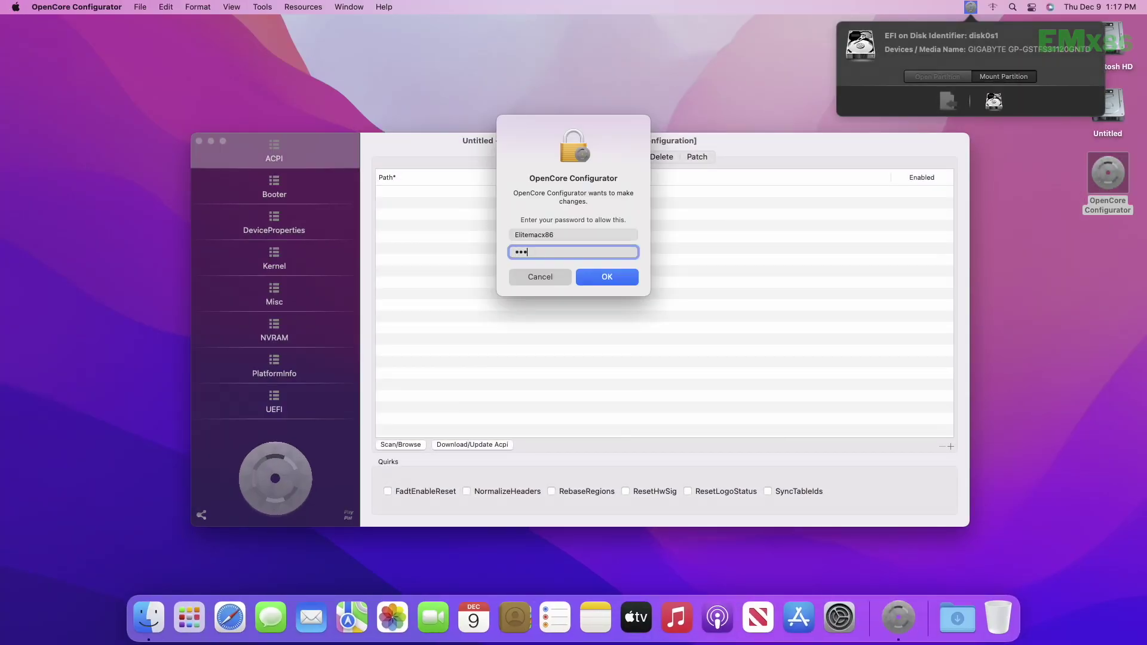
pyautogui.press('Return')
pyautogui.click(76, 6)
pyautogui.click(54, 167)
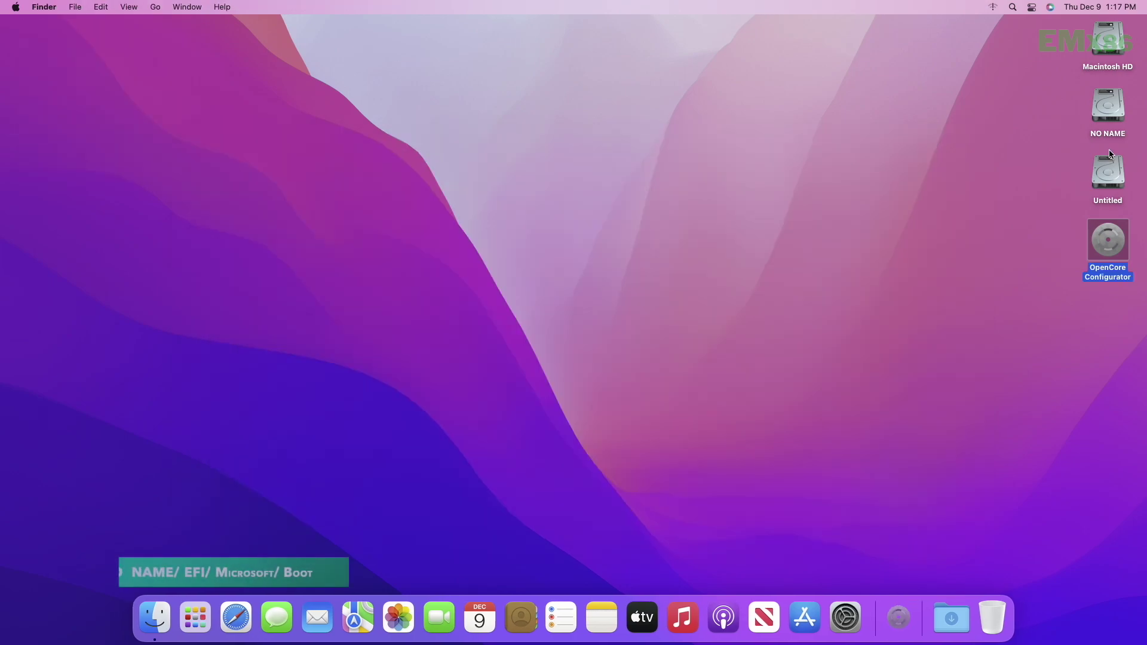
# - Rename bootmgfw-orig.efi in NO NAME/EFI/Microsoft/Boot back to bootmgfw.efi
pyautogui.doubleClick(1108, 111)
pyautogui.doubleClick(427, 162)
pyautogui.doubleClick(478, 159)
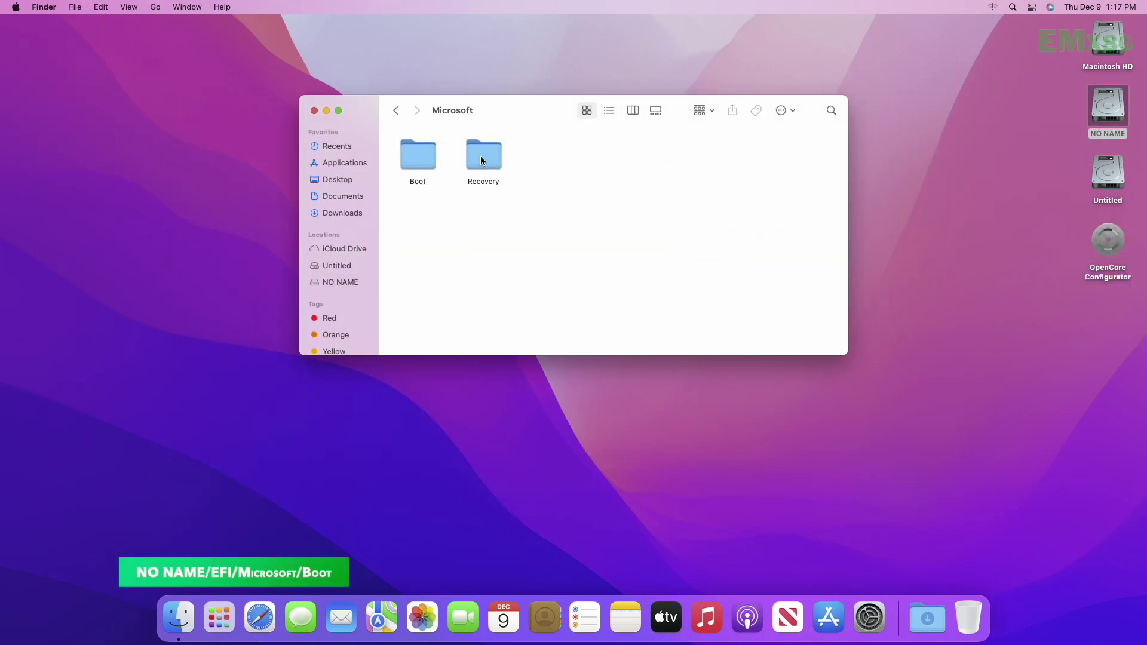
pyautogui.doubleClick(431, 167)
pyautogui.click(625, 163)
pyautogui.press('Return')
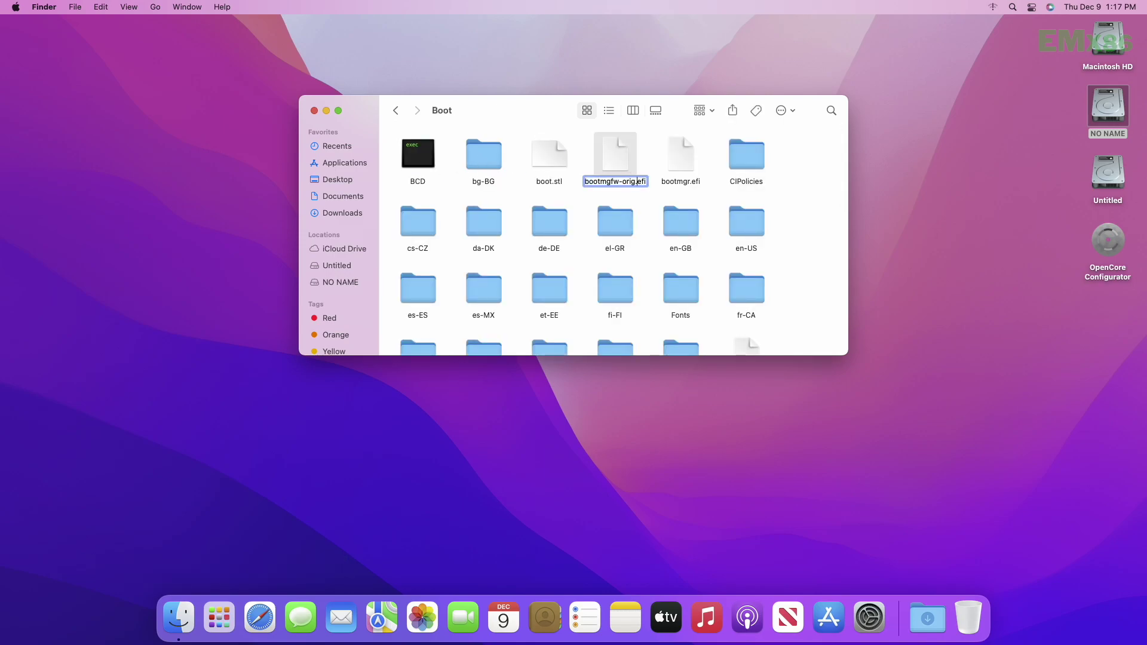
pyautogui.click(635, 181)
pyautogui.press('BackSpace')
pyautogui.press('BackSpace')
pyautogui.press('BackSpace')
pyautogui.press('BackSpace')
pyautogui.press('BackSpace')
pyautogui.click(655, 147)
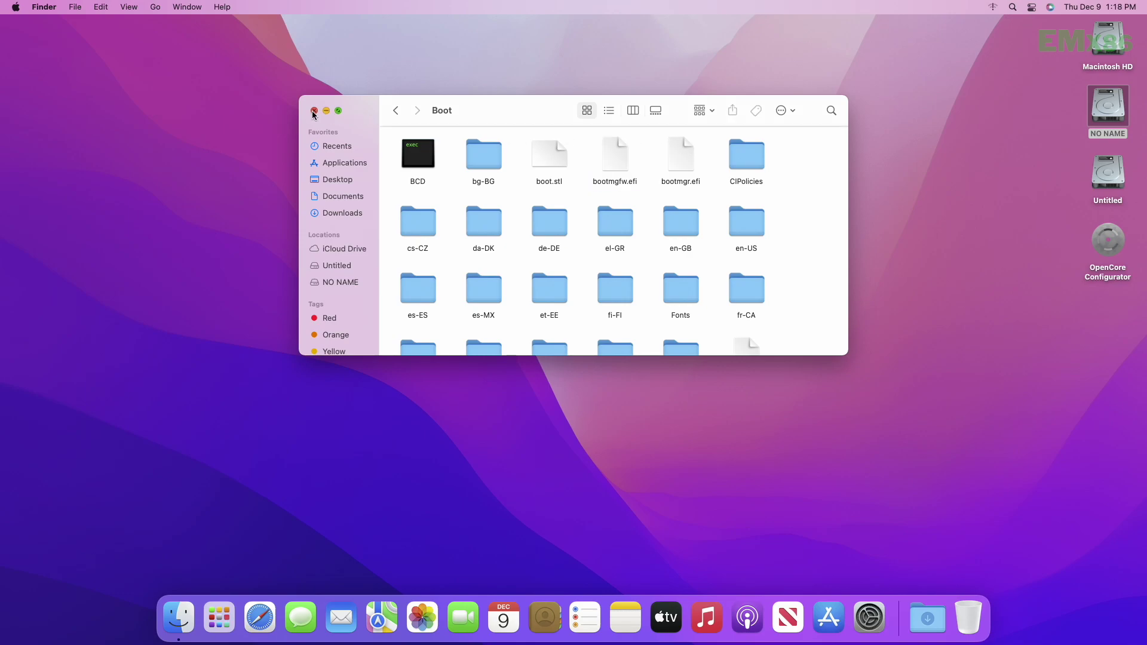
pyautogui.click(315, 111)
# - Eject NO NAME, move OpenCore Configurator to the Trash, and restart the Mac
pyautogui.rightClick(1107, 109)
pyautogui.click(1055, 132)
pyautogui.rightClick(1109, 174)
pyautogui.click(1022, 210)
pyautogui.click(16, 7)
pyautogui.click(43, 126)
pyautogui.press('Return')
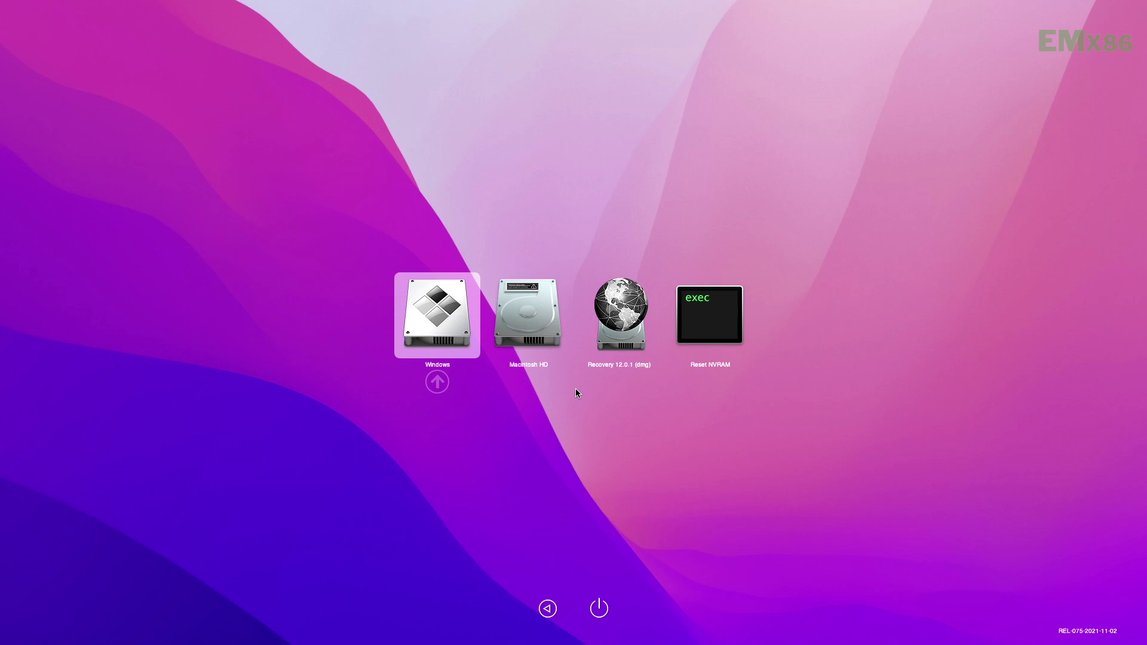
# - Boot the Windows entry from the OpenCore picker
pyautogui.press('Return')
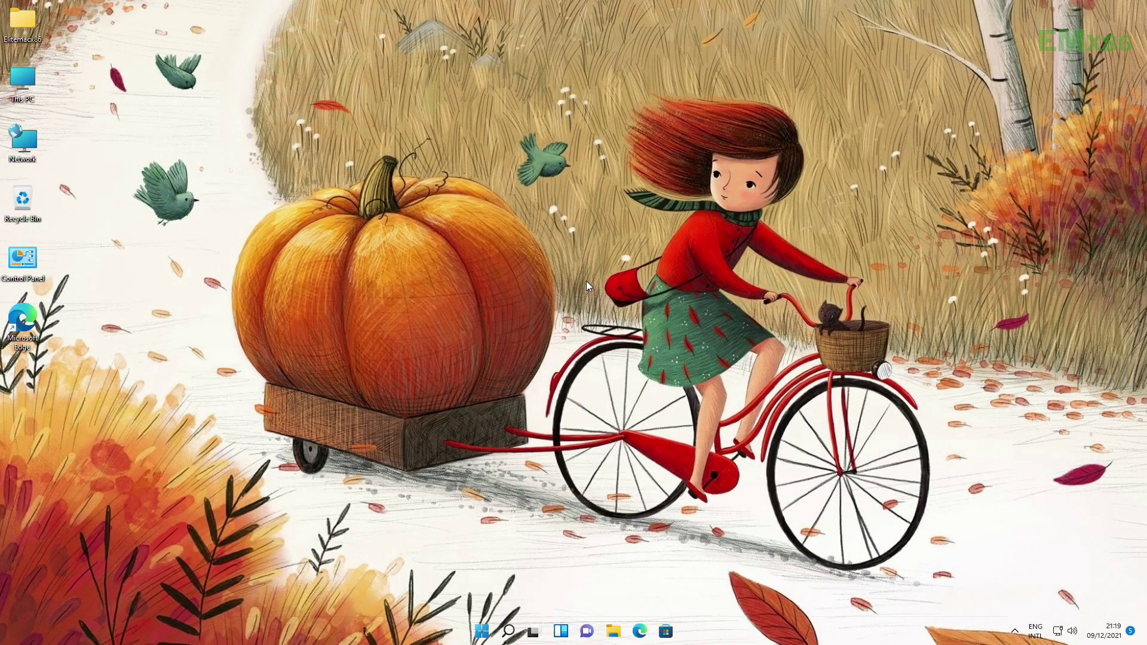
# - Refresh the desktop and view the device specs on Settings' About page
pyautogui.rightClick(590, 271)
pyautogui.click(591, 267)
pyautogui.click(481, 632)
pyautogui.click(708, 279)
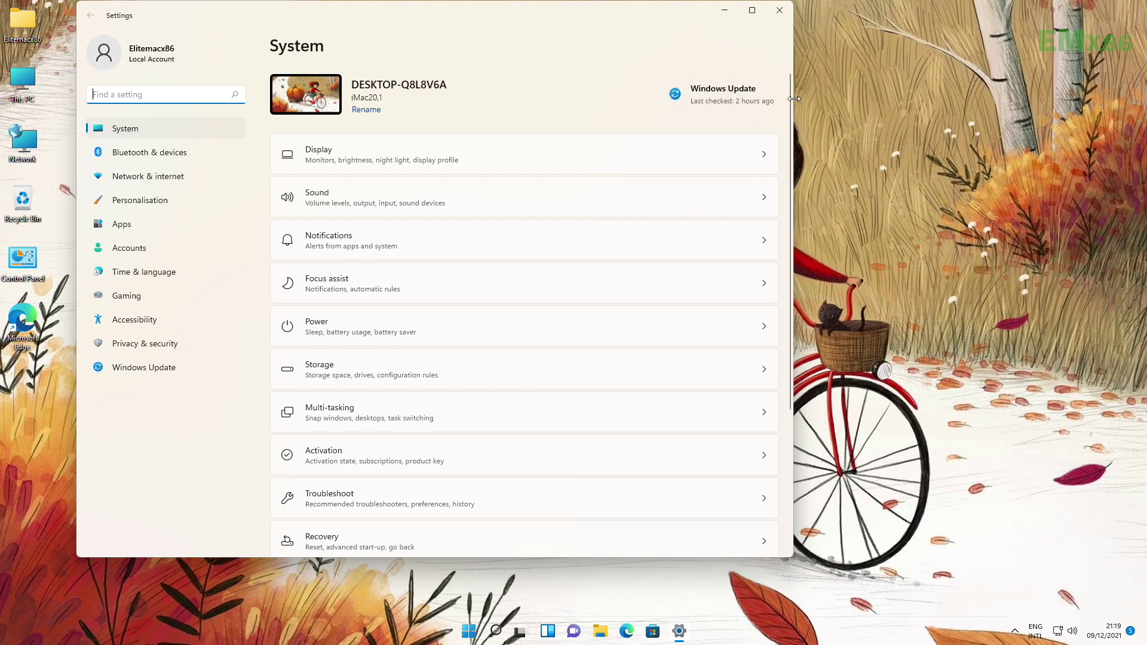
pyautogui.moveTo(790, 102); pyautogui.dragTo(798, 297)
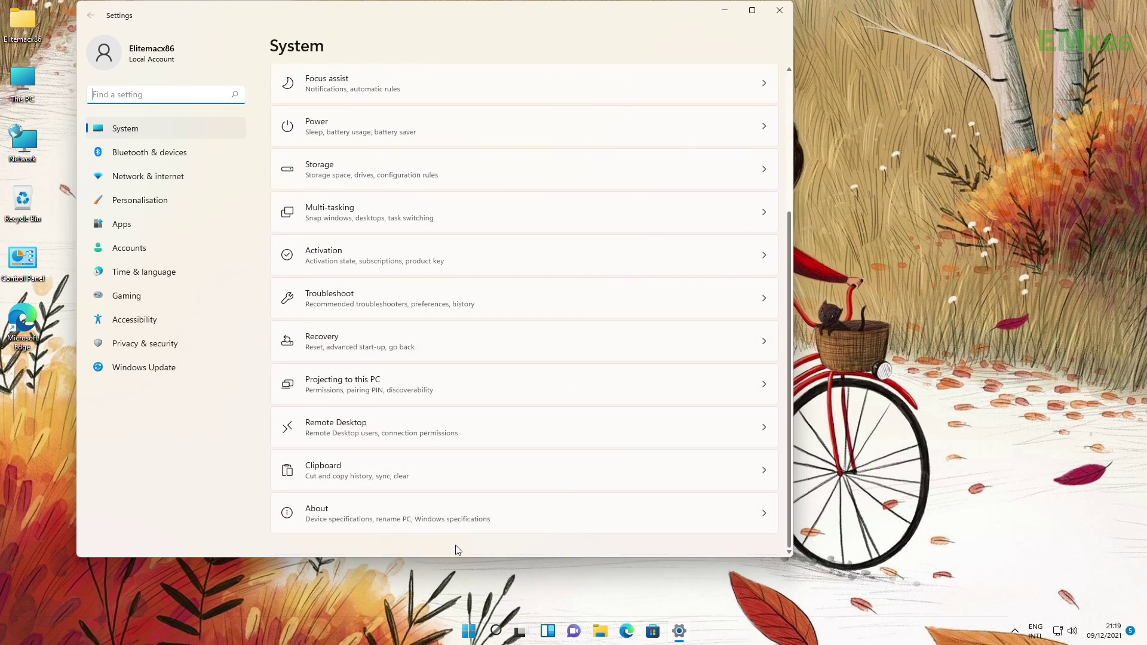
pyautogui.click(452, 513)
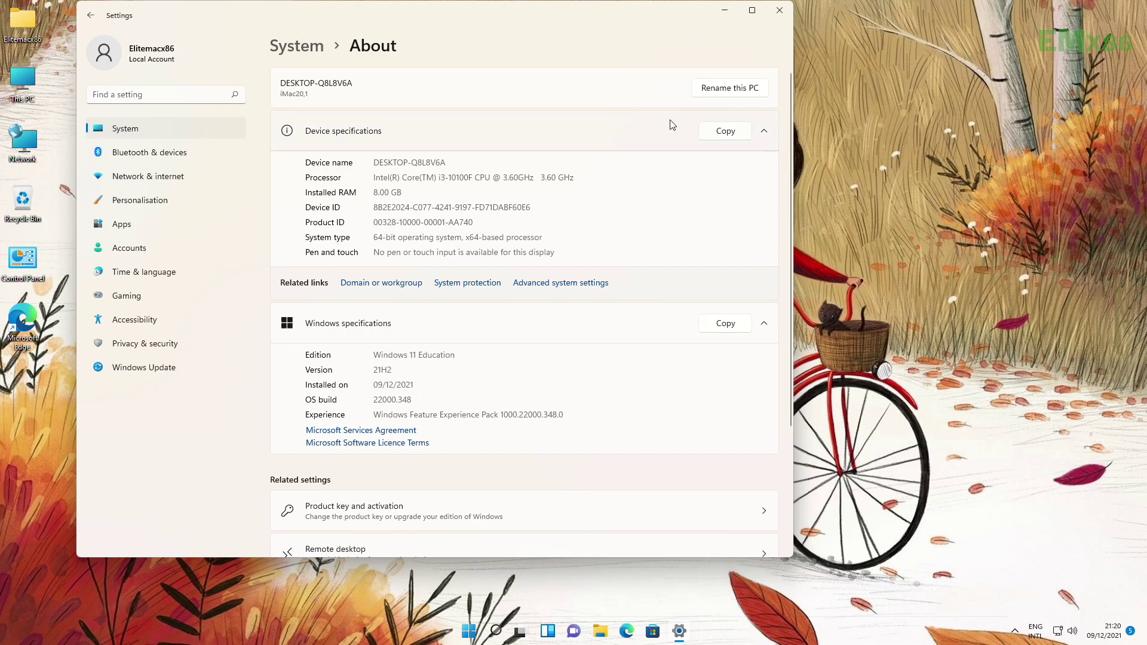
# - Close Settings and restart Windows from the Start menu's power options
pyautogui.click(785, 11)
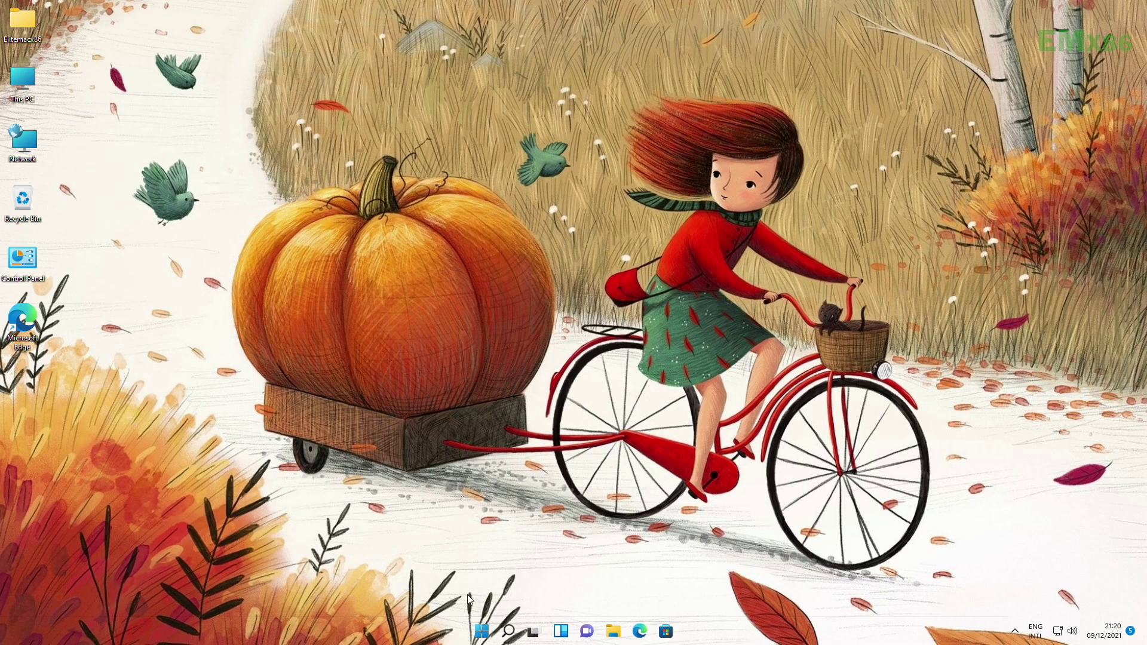
pyautogui.click(482, 632)
pyautogui.click(721, 590)
pyautogui.click(722, 570)
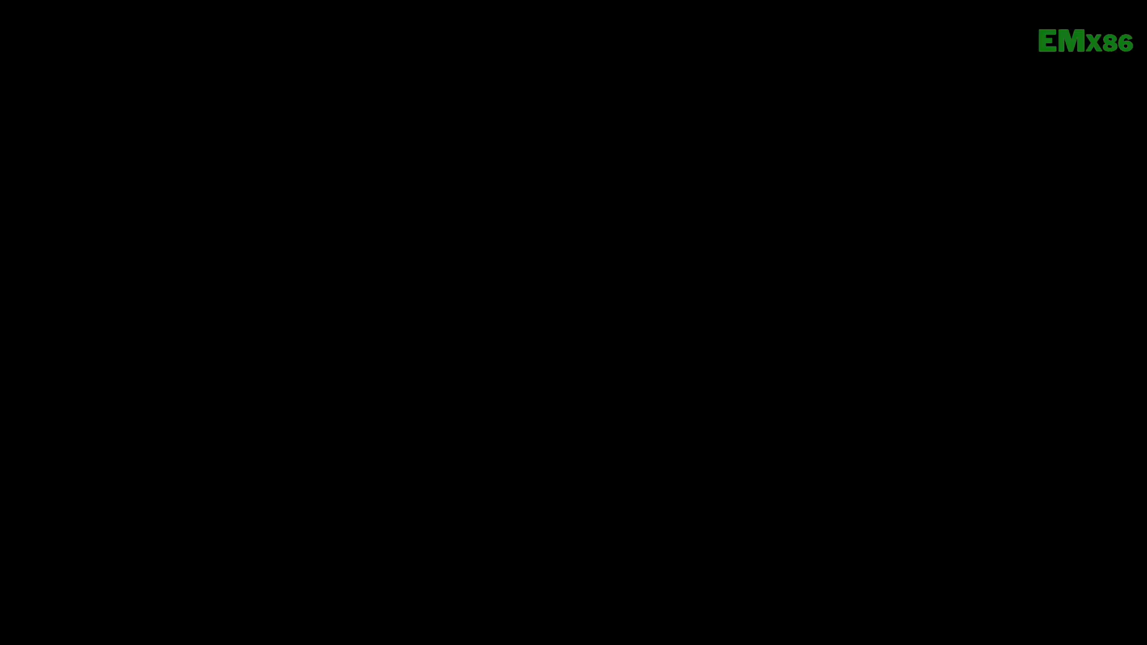
# - Boot the second OpenCore entry and log in with the account password
pyautogui.press('Right')
pyautogui.press('Return')
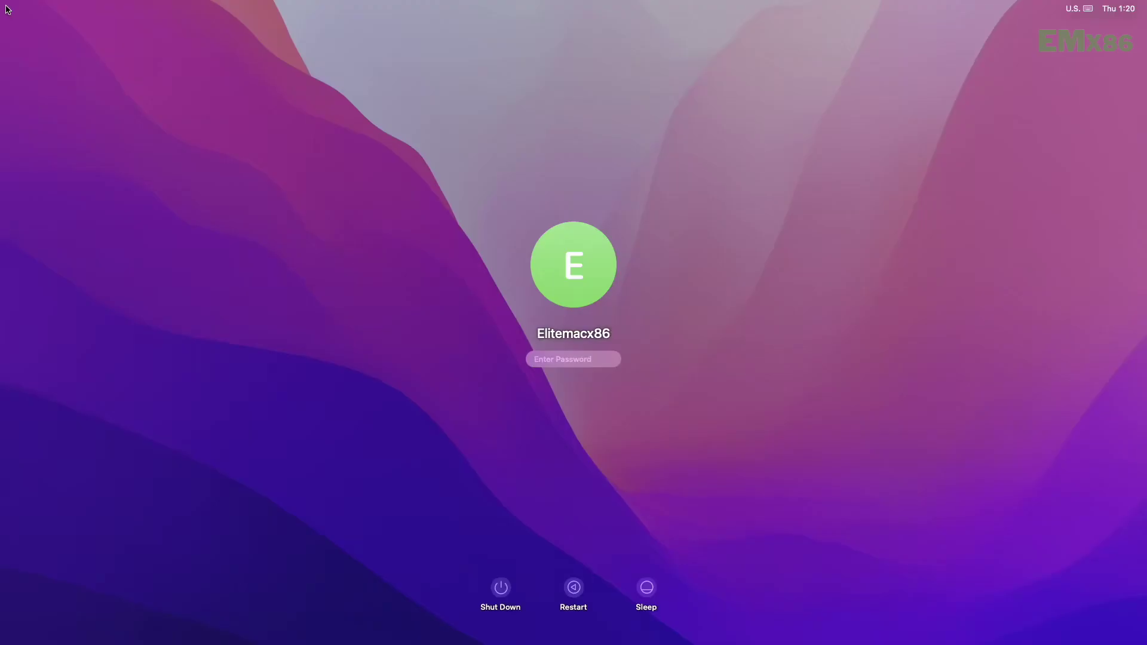
pyautogui.write('••')
pyautogui.press('Return')
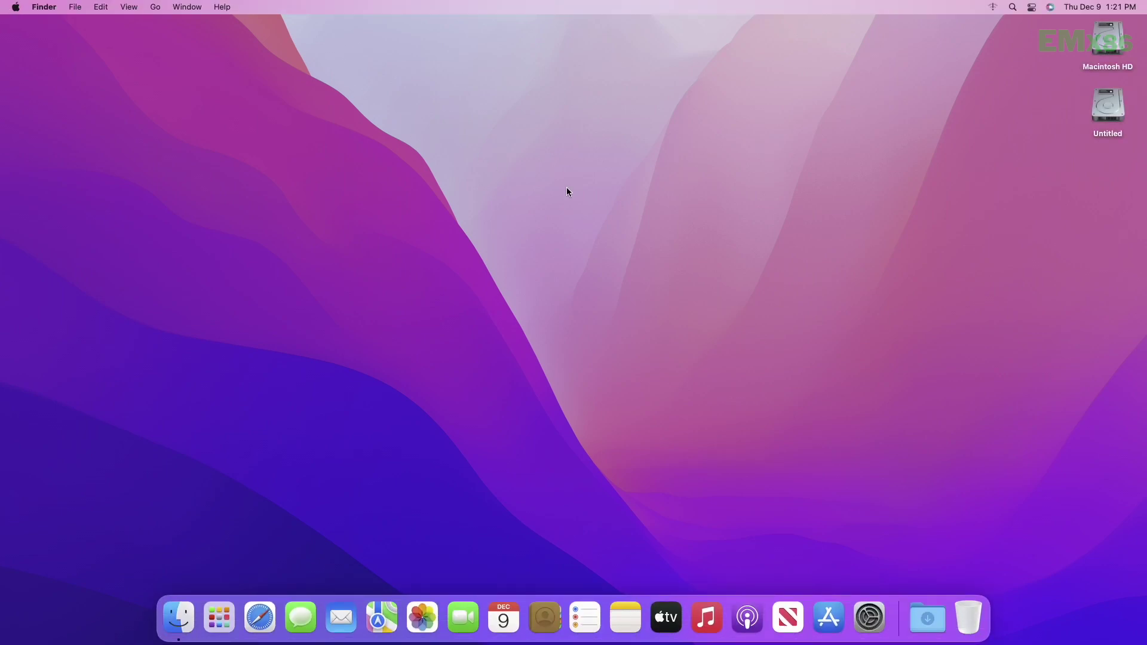
# - Test the volume keys, switch sound output to Internal Speakers, and check the input devices
pyautogui.click(869, 617)
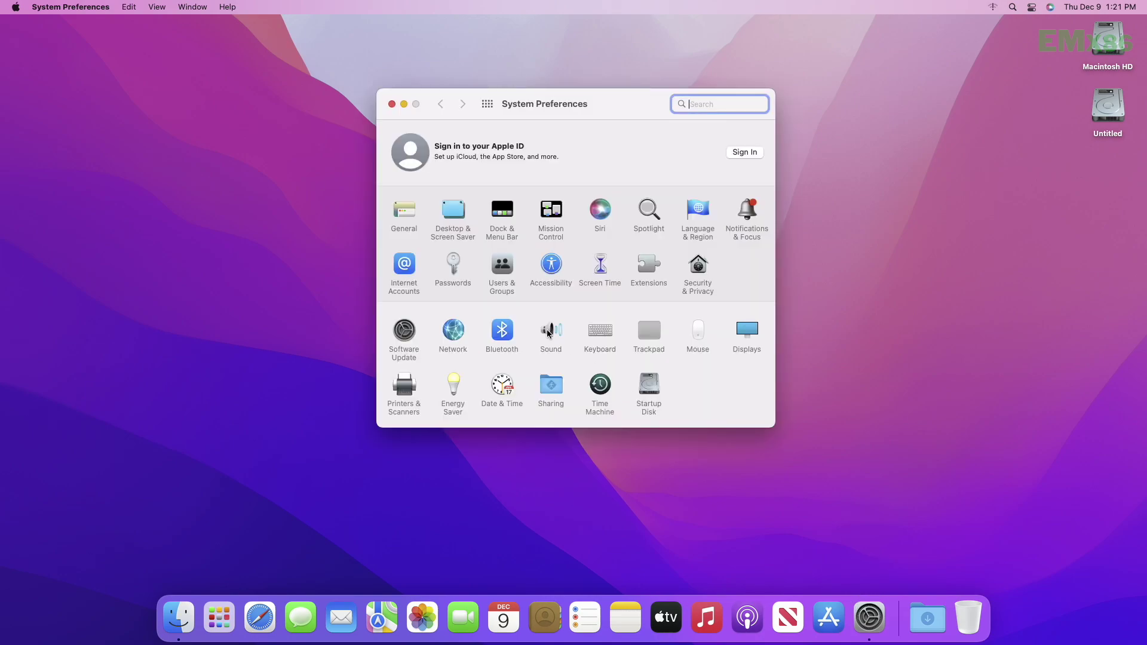
pyautogui.click(550, 332)
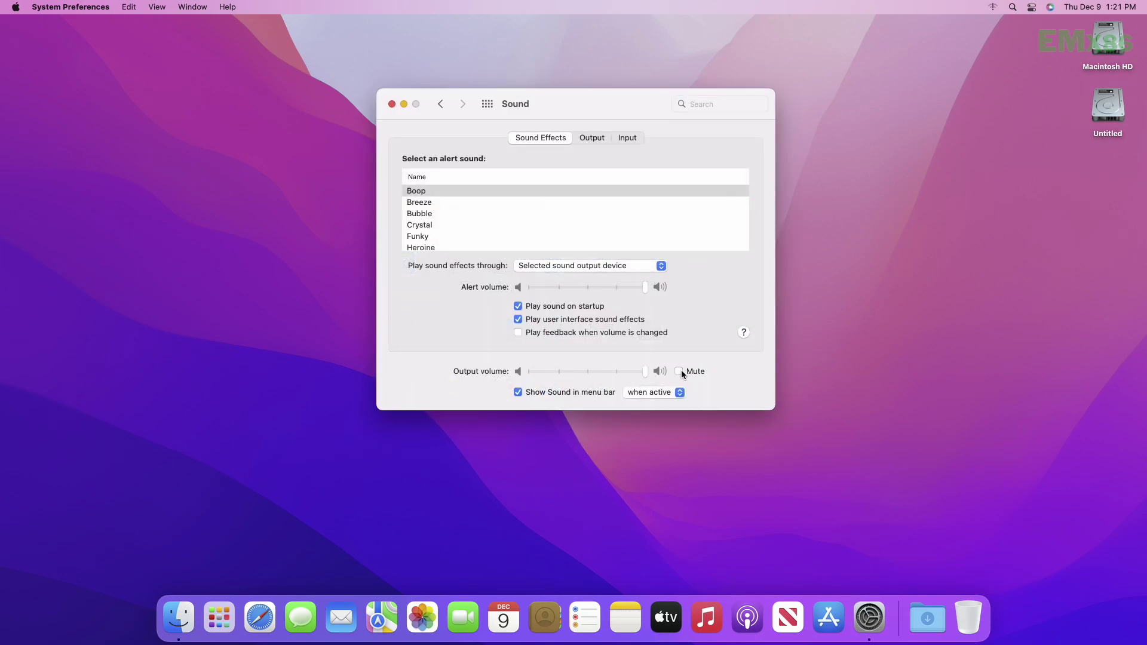
pyautogui.press('XF86AudioLowerVolume')
pyautogui.press('XF86AudioLowerVolume')
pyautogui.press('XF86AudioRaiseVolume')
pyautogui.press('XF86AudioRaiseVolume')
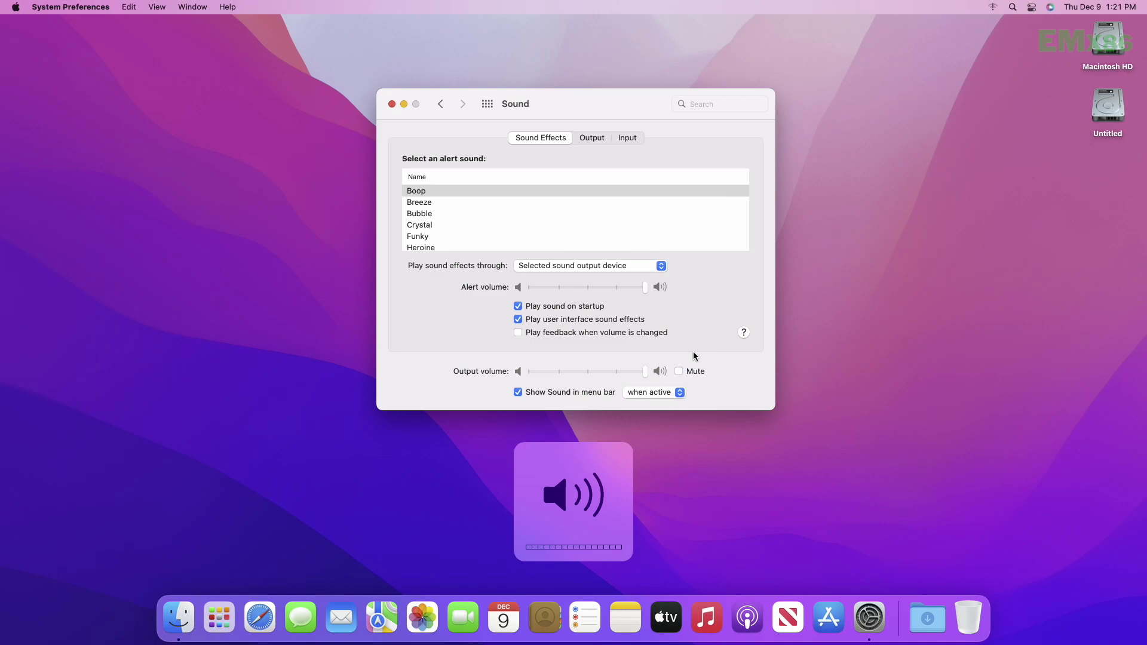
pyautogui.click(593, 138)
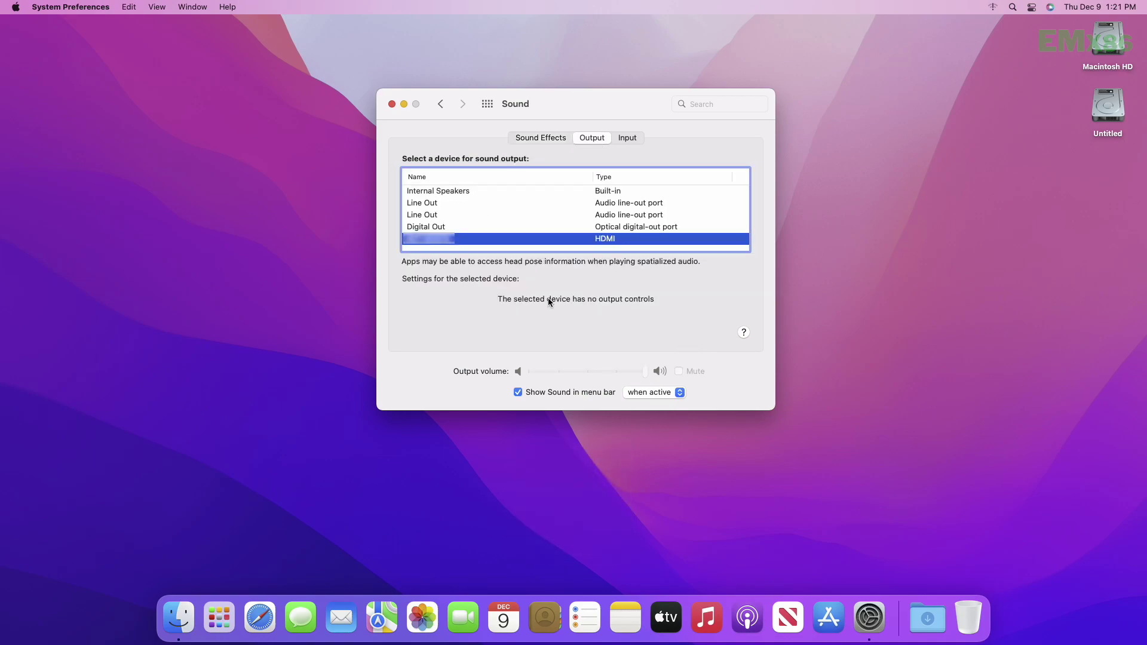
pyautogui.click(440, 192)
pyautogui.click(624, 139)
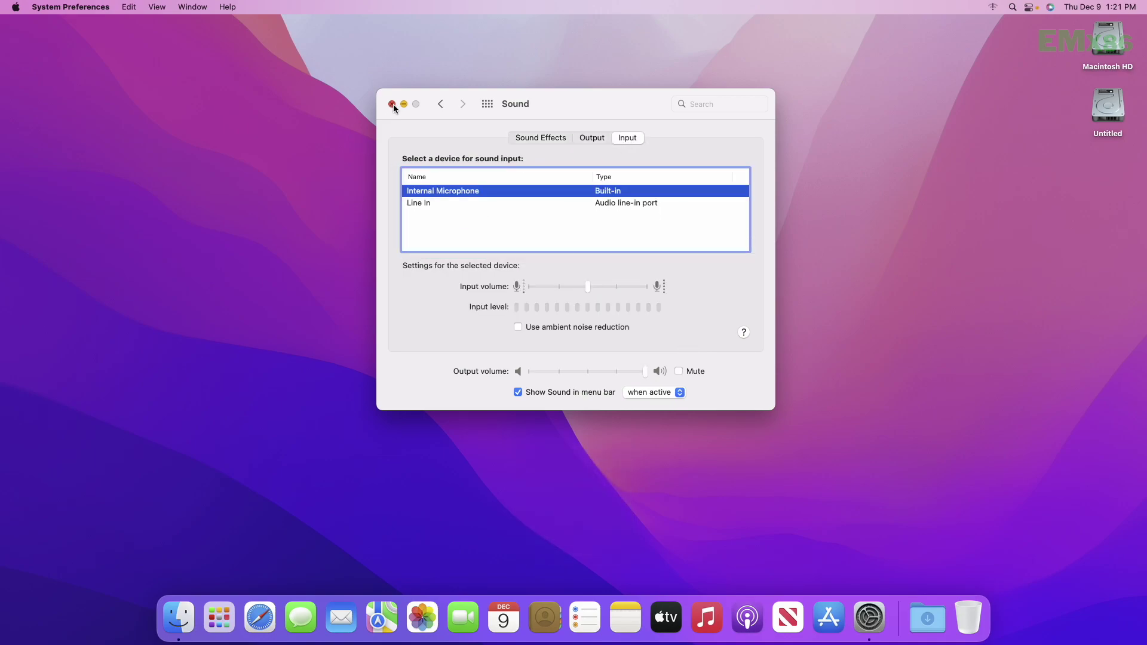
pyautogui.click(440, 104)
# - Check the Ethernet connection in Network, close System Preferences, and check the notification widgets
pyautogui.click(460, 325)
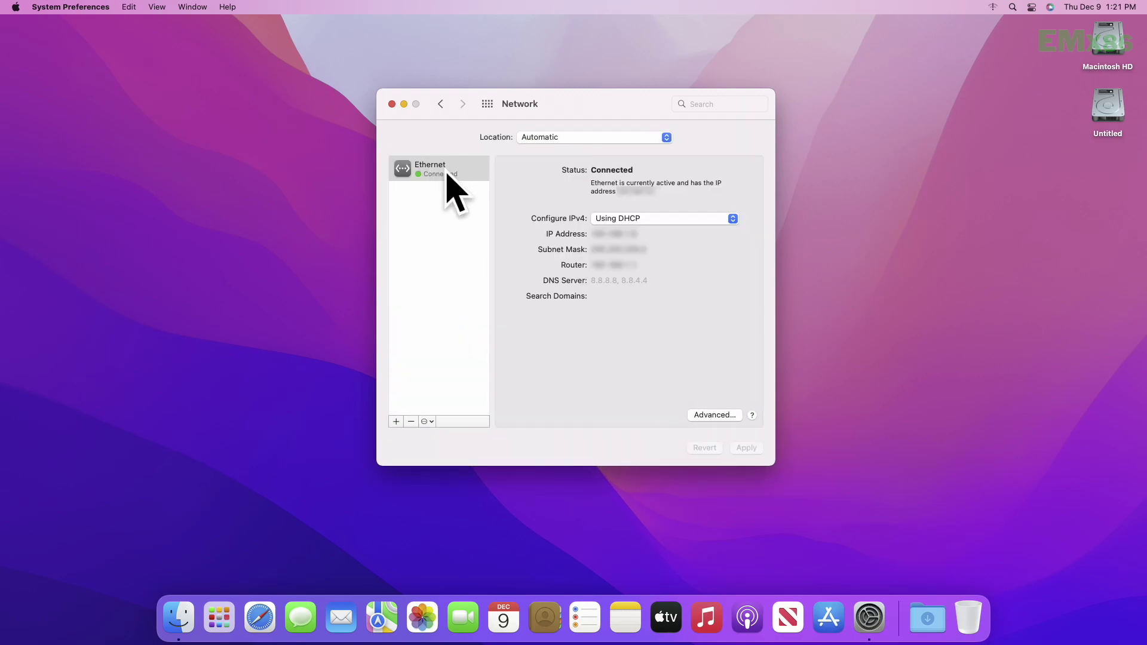
pyautogui.click(487, 104)
pyautogui.click(392, 104)
pyautogui.click(1100, 6)
pyautogui.click(654, 159)
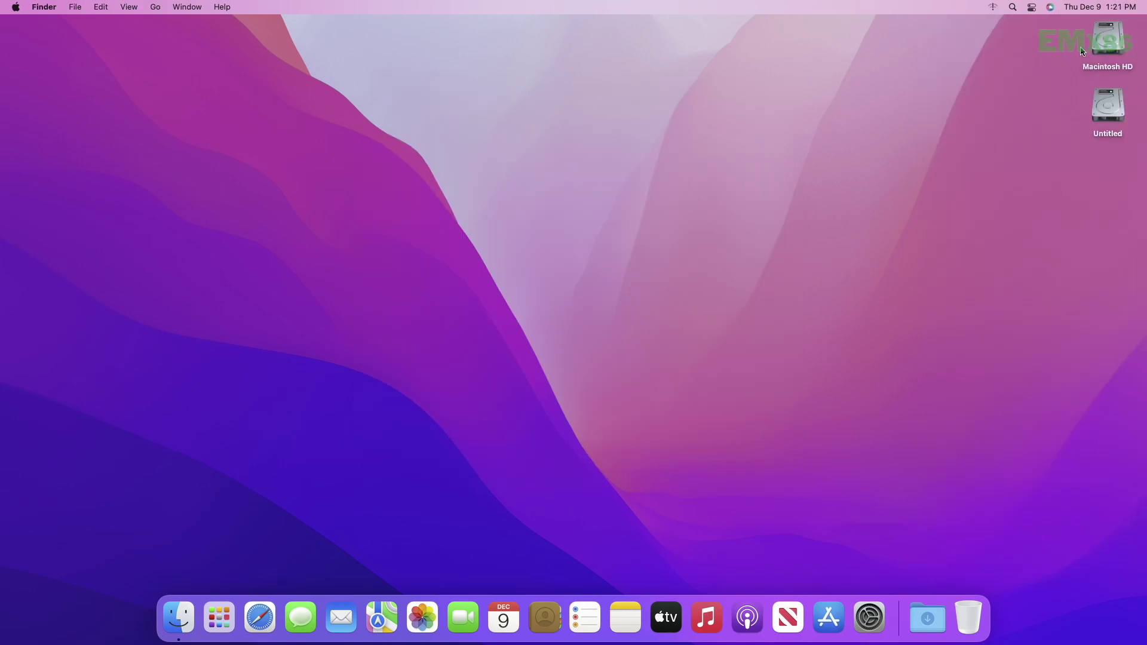
pyautogui.click(1032, 7)
# - Turn the sound volume up to full and close the Control Center panel
pyautogui.moveTo(1102, 204); pyautogui.dragTo(1145, 218)
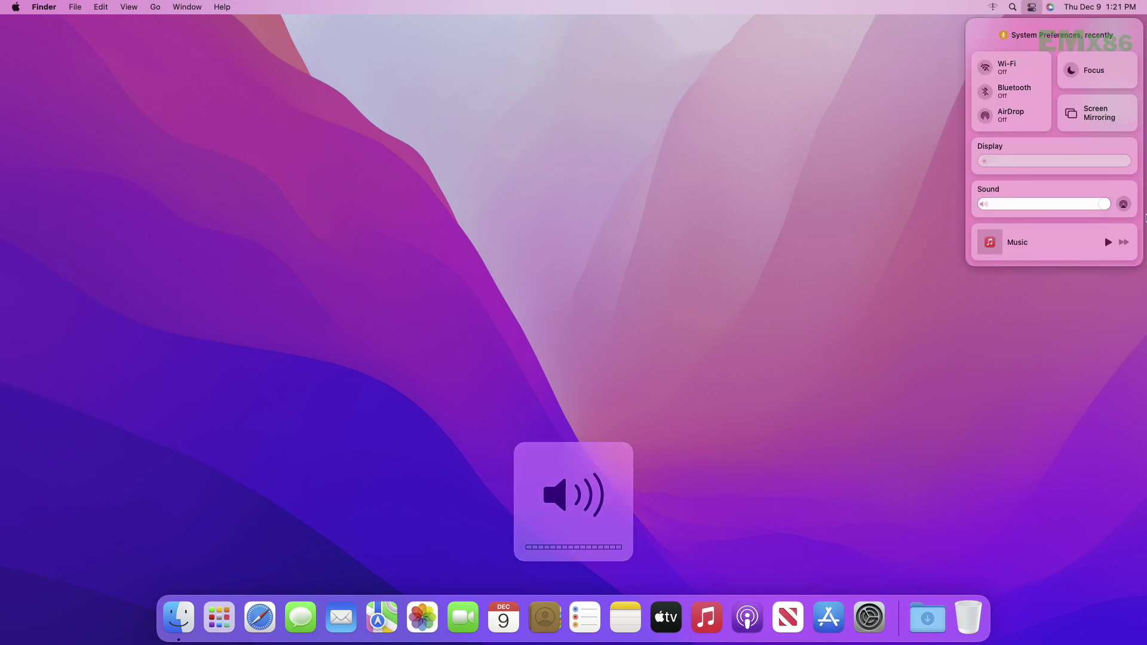
pyautogui.click(1012, 7)
pyautogui.click(856, 346)
# - In Safari, load apple.com, then go back to Favorites and open google.com
pyautogui.click(259, 617)
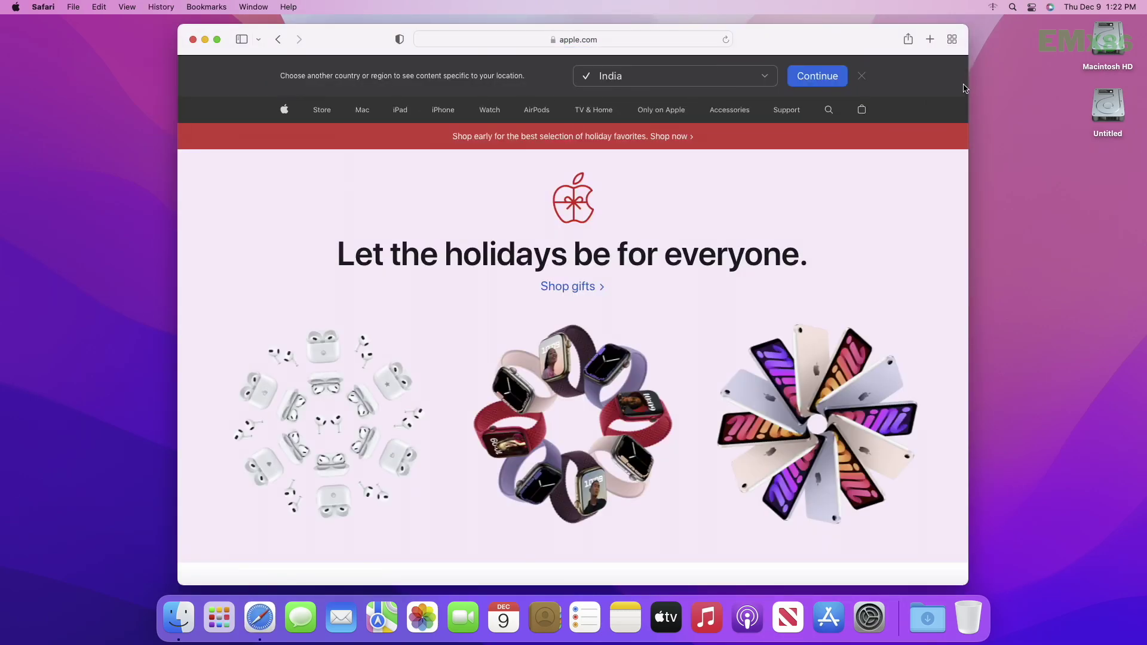
pyautogui.moveTo(965, 90); pyautogui.dragTo(295, 39)
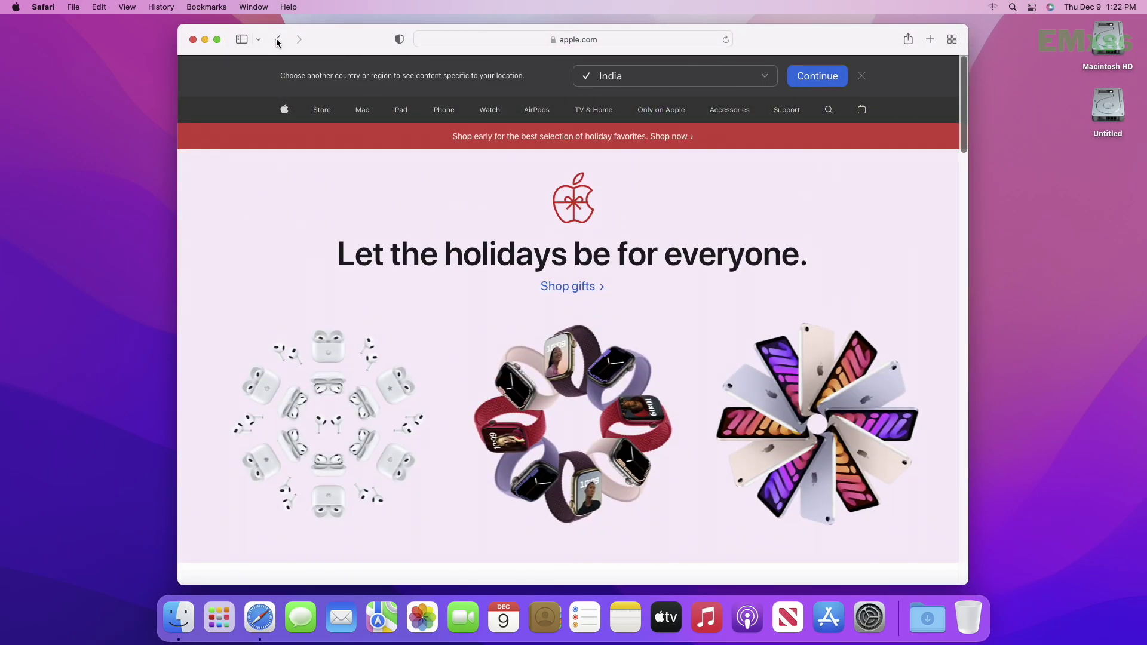
pyautogui.click(278, 40)
pyautogui.click(572, 243)
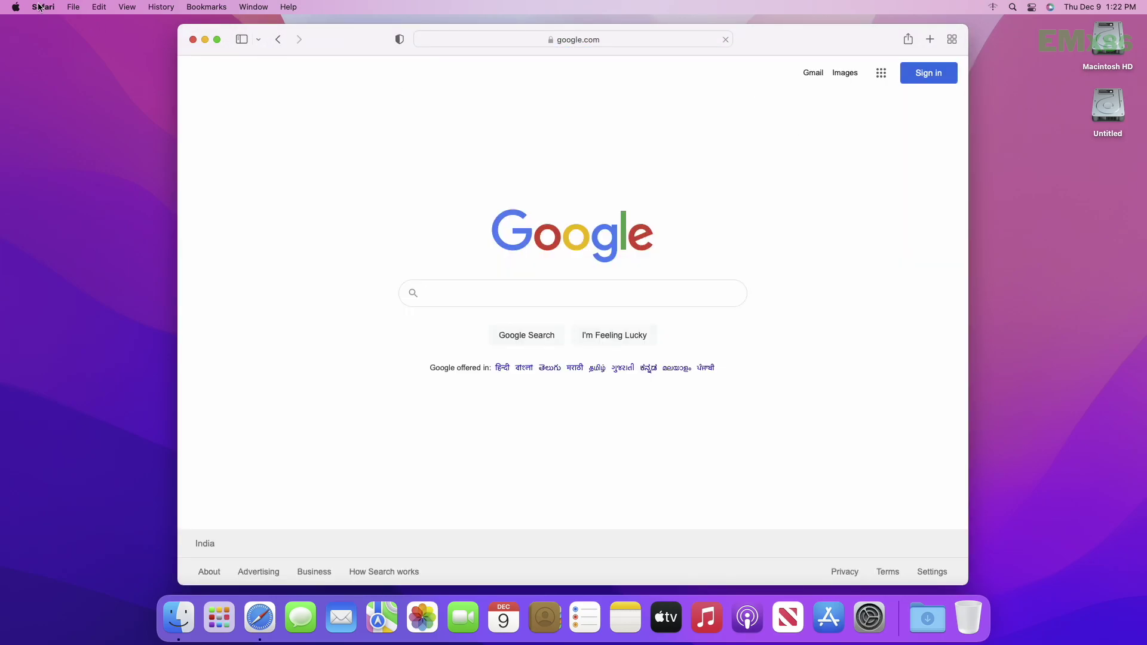
# - Quit Safari and put the Mac to sleep from the Apple menu
pyautogui.click(43, 7)
pyautogui.click(62, 190)
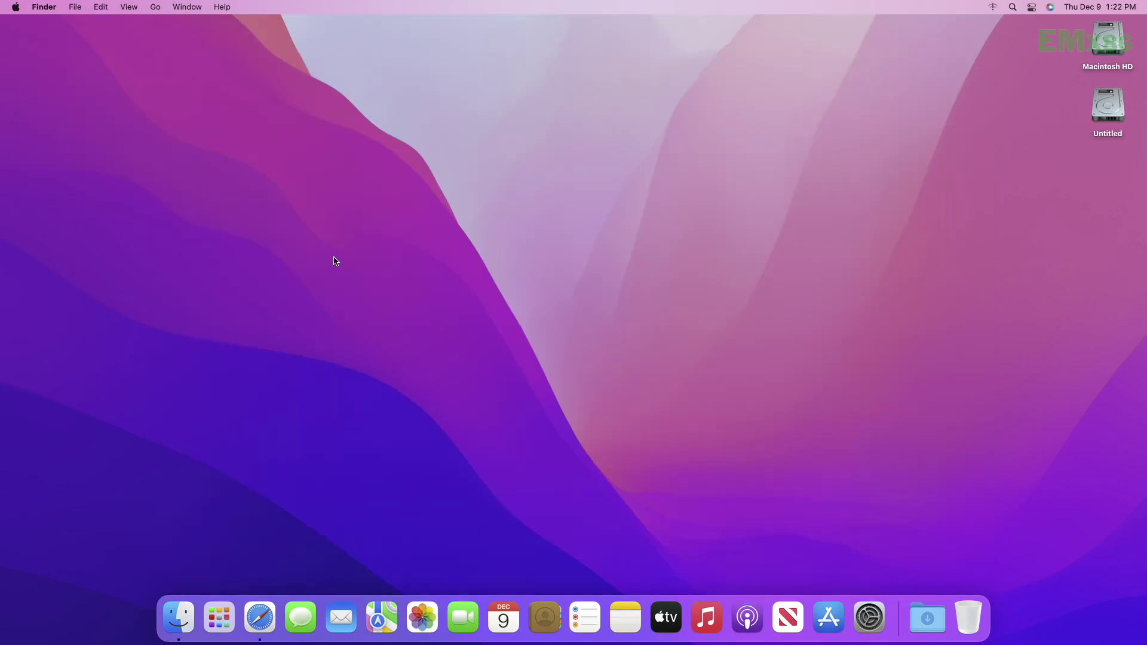
pyautogui.click(16, 7)
pyautogui.click(14, 114)
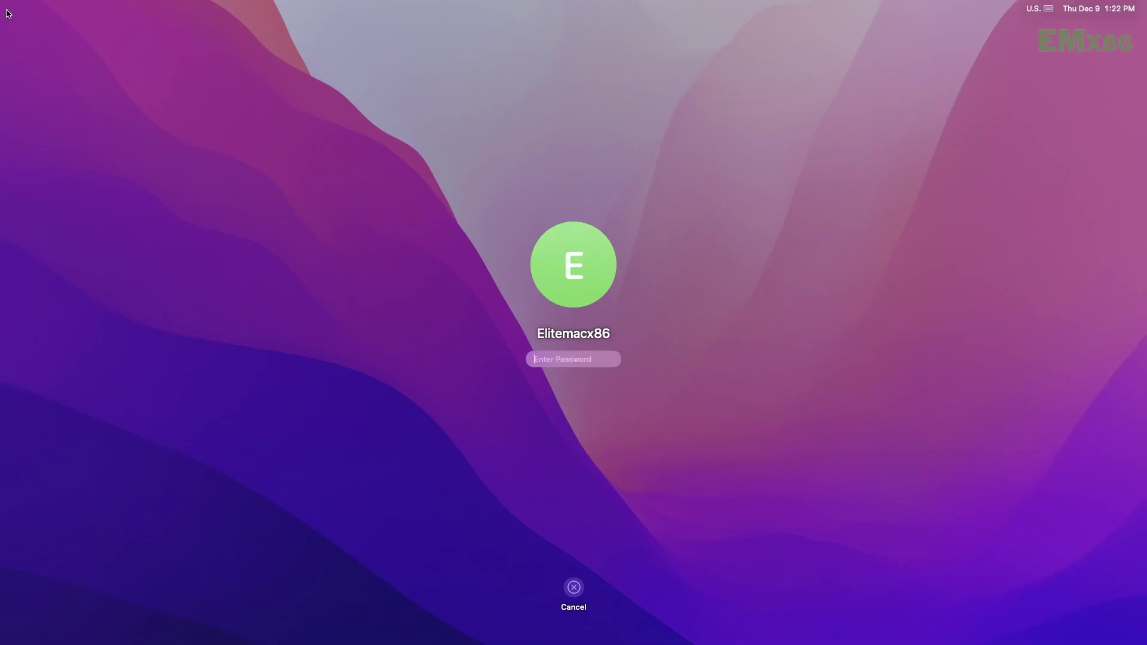
# - Unlock the Mac with the account password and open About This Mac
pyautogui.write('******')
pyautogui.press('Return')
pyautogui.click(16, 7)
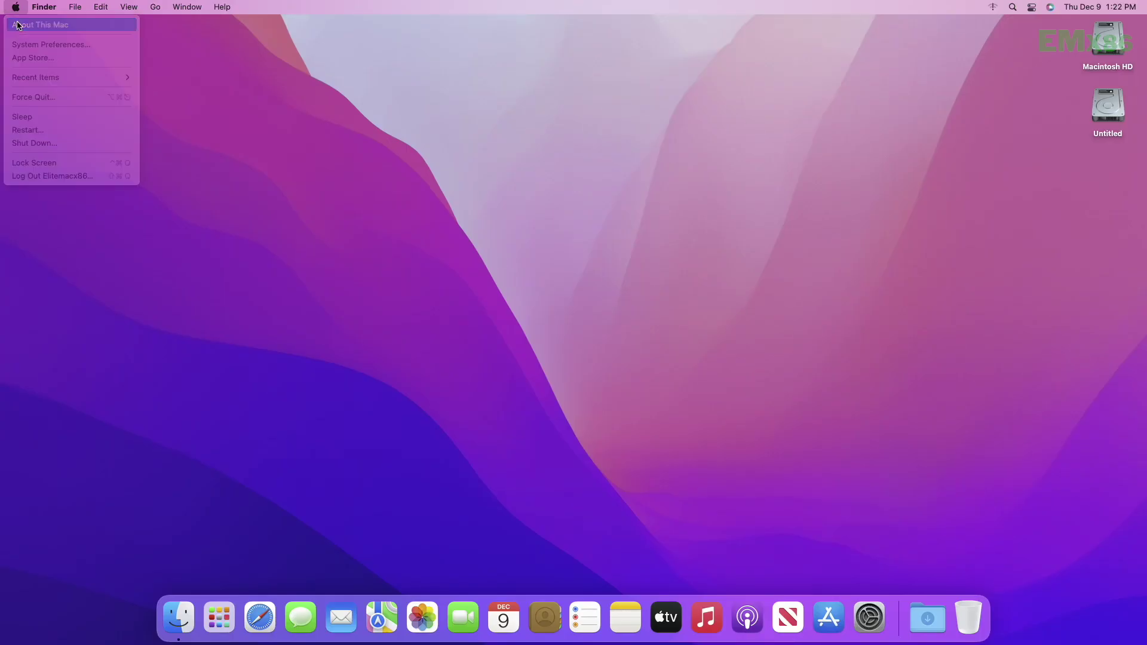
pyautogui.click(18, 25)
# - Select the model, processor, memory, startup disk and graphics lines in the Overview
pyautogui.tripleClick(606, 207)
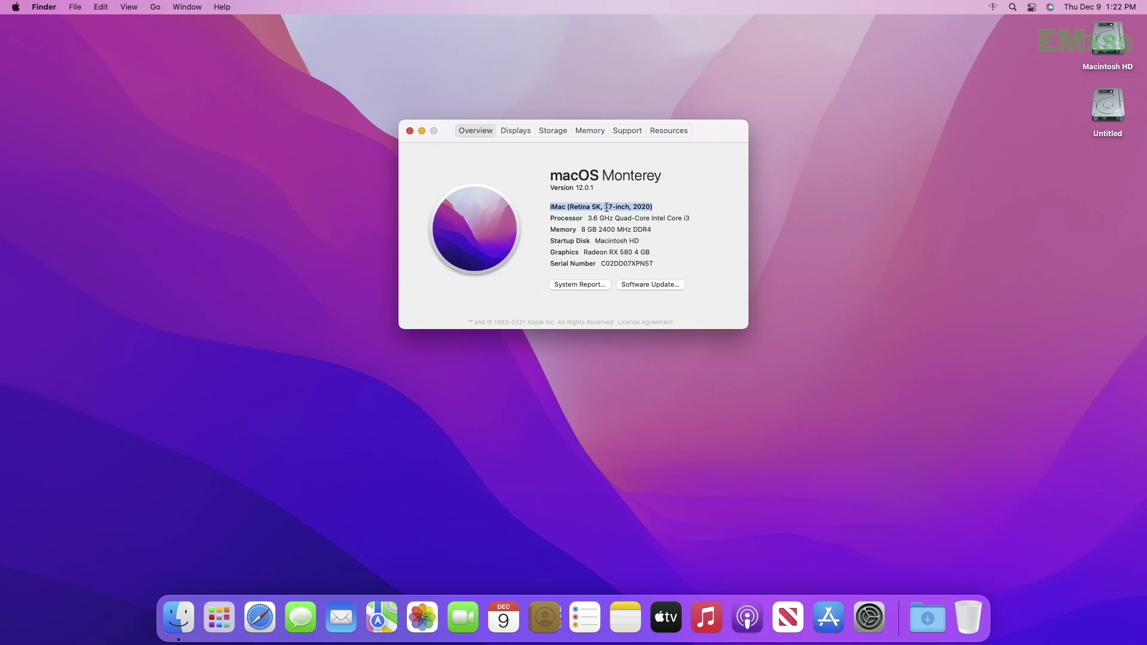
pyautogui.tripleClick(595, 219)
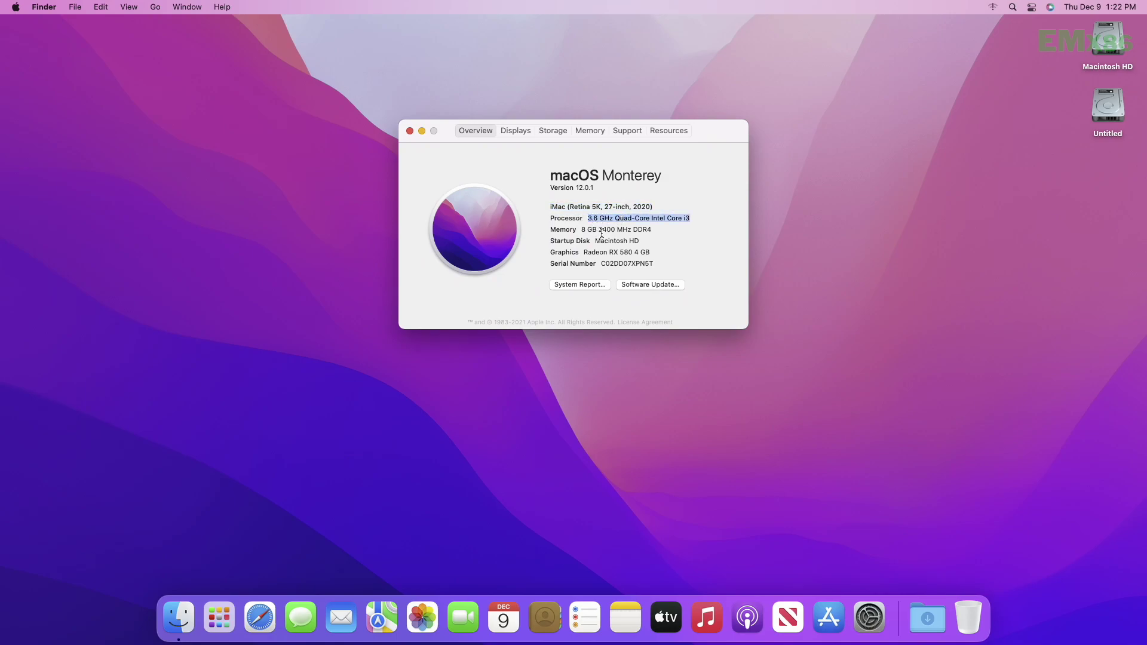
pyautogui.tripleClick(601, 232)
pyautogui.click(608, 240)
pyautogui.tripleClick(608, 240)
pyautogui.click(620, 242)
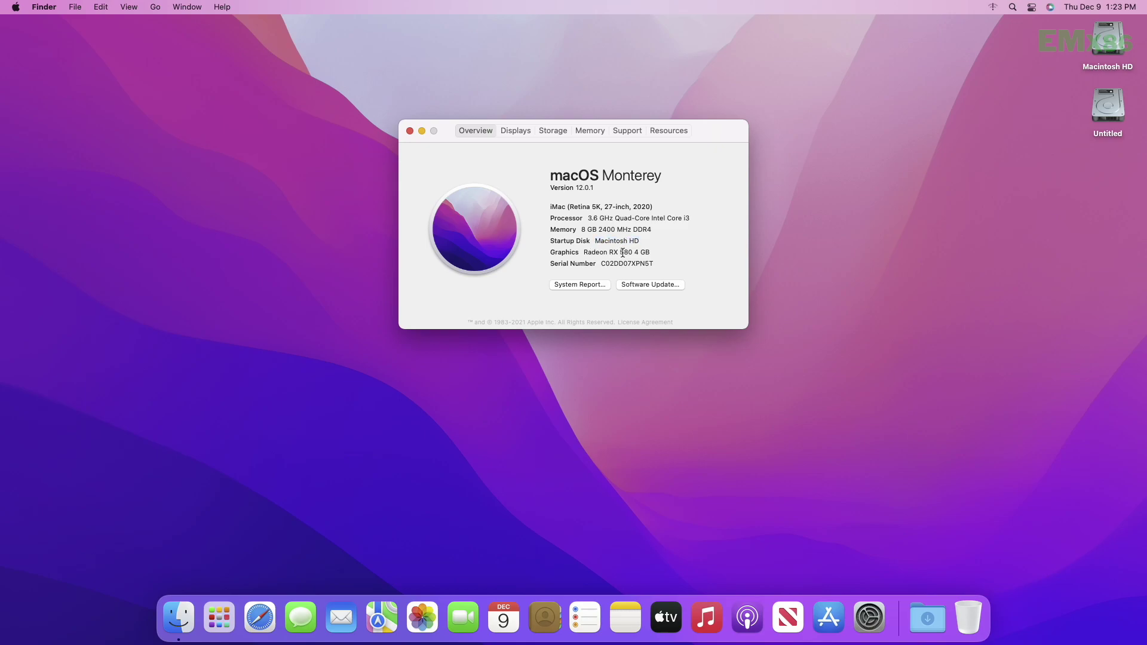
pyautogui.tripleClick(621, 253)
# - Review the Displays, Storage, Memory, Support and Resources tabs, ending back on Overview
pyautogui.click(513, 133)
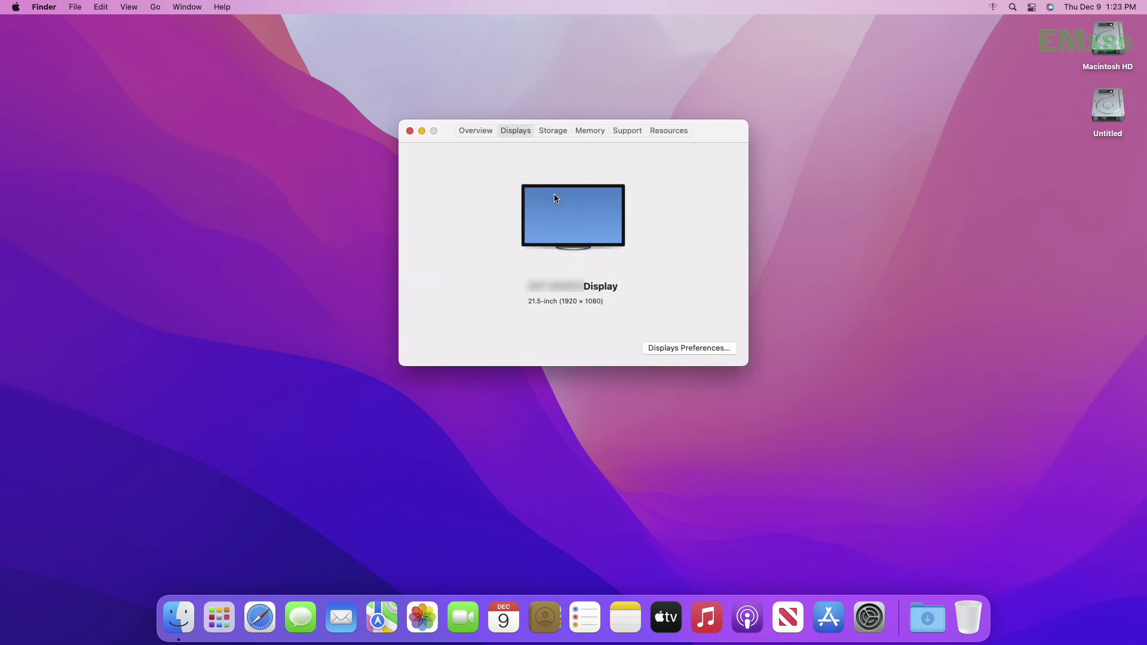
pyautogui.click(553, 131)
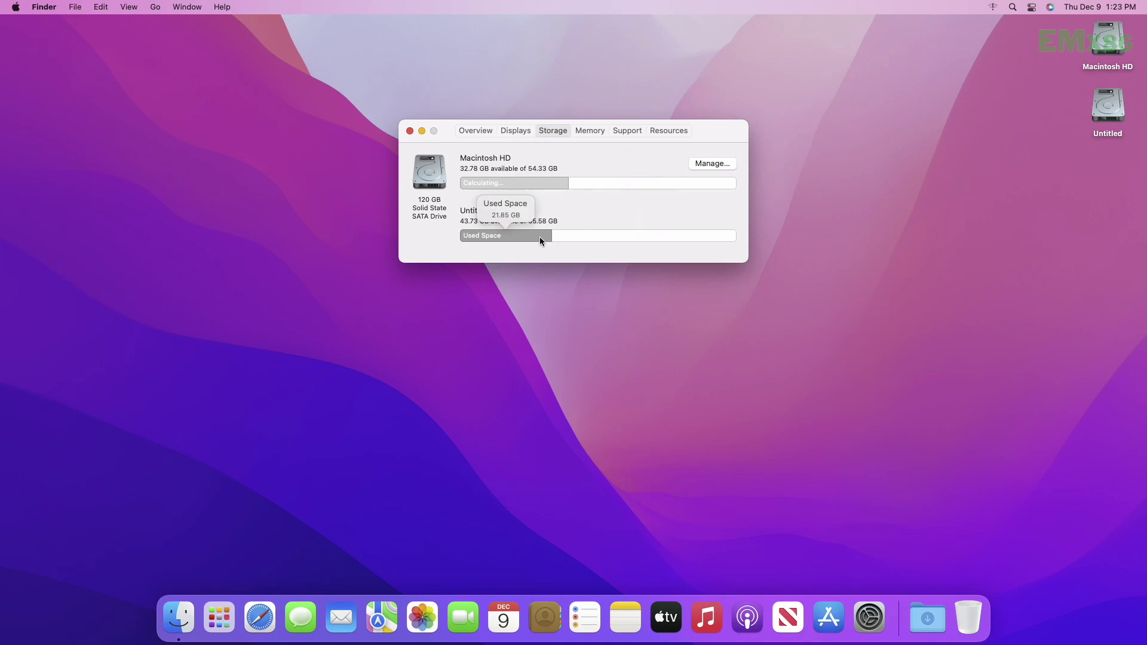
pyautogui.click(591, 132)
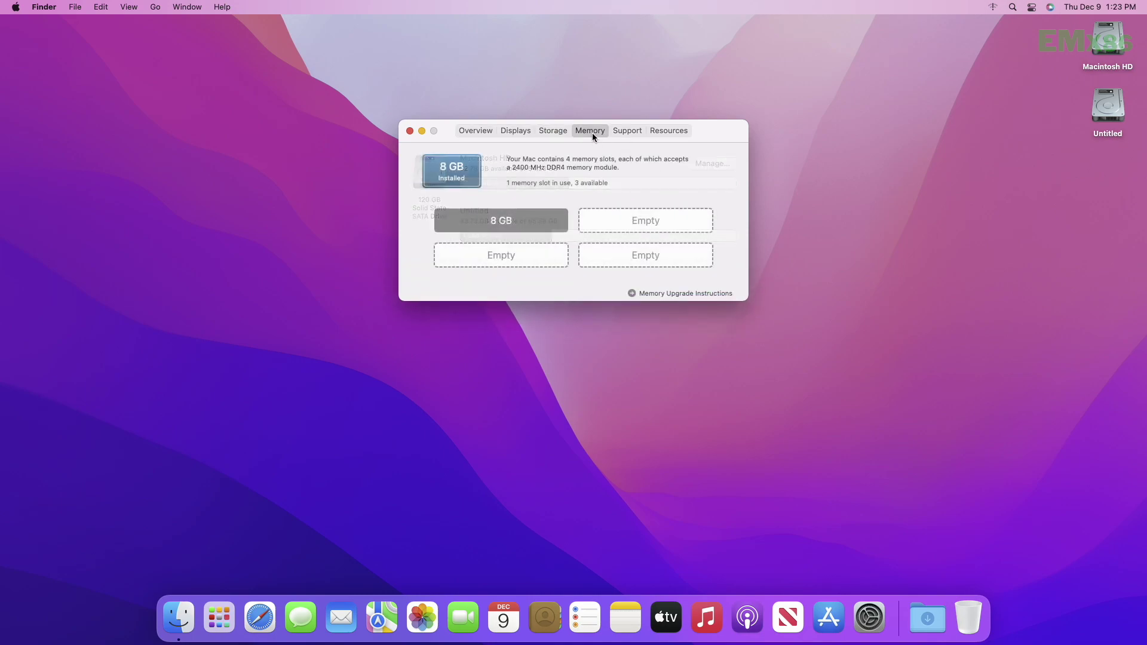
pyautogui.click(633, 128)
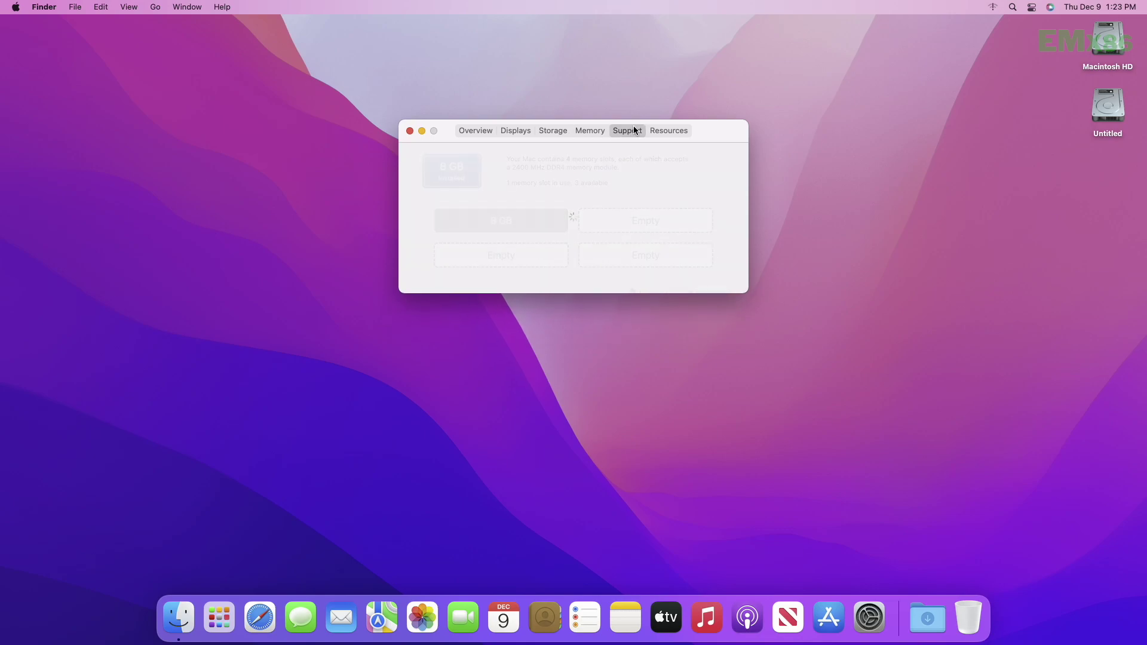
pyautogui.click(665, 135)
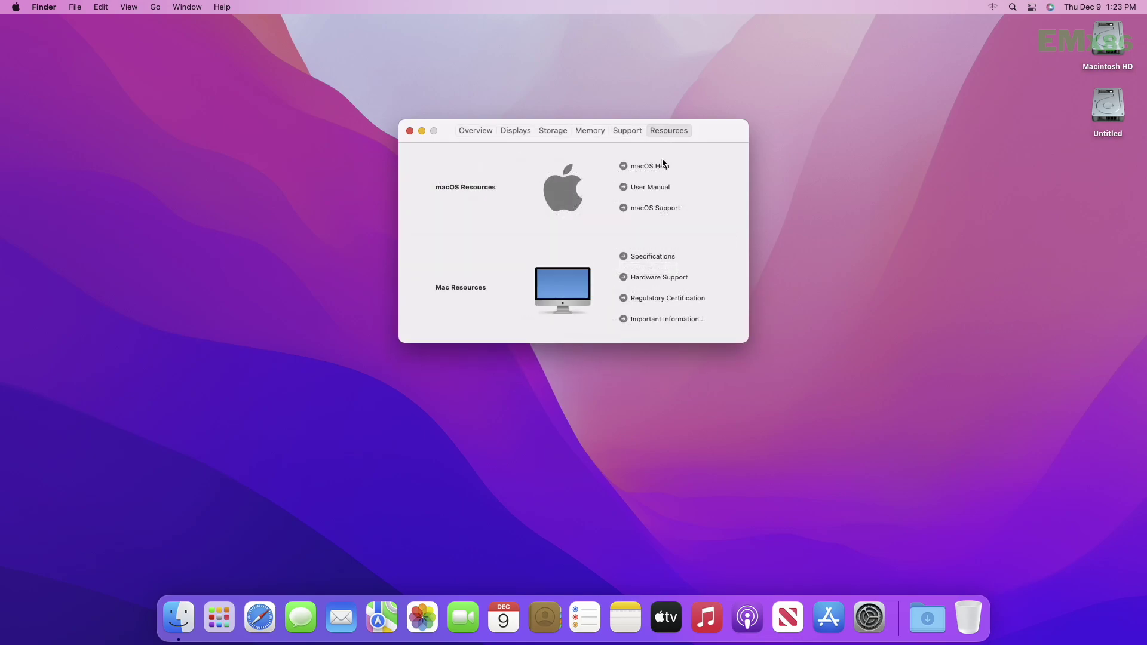
pyautogui.click(476, 132)
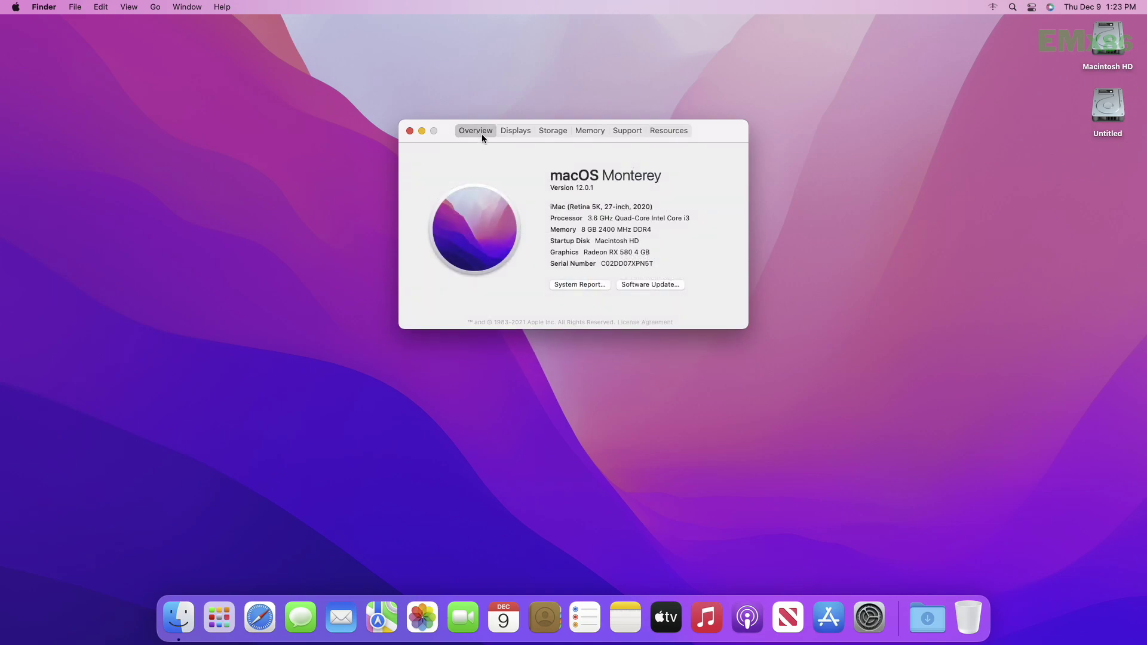